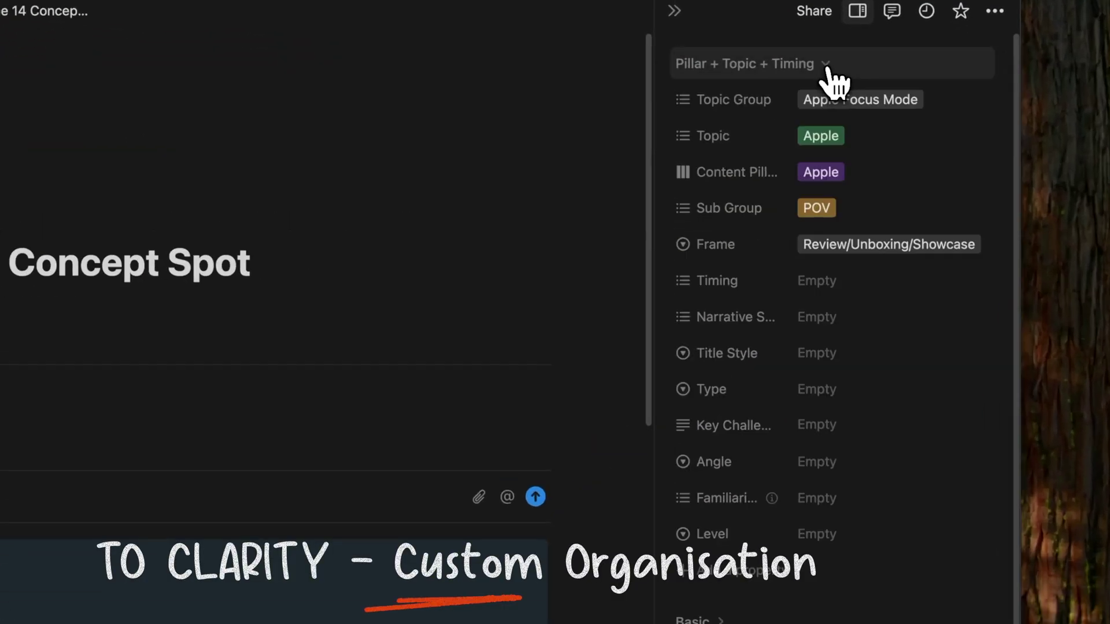
Collapse the Pillar + Topic + Timing property group and scroll down the idea page.
click(827, 64)
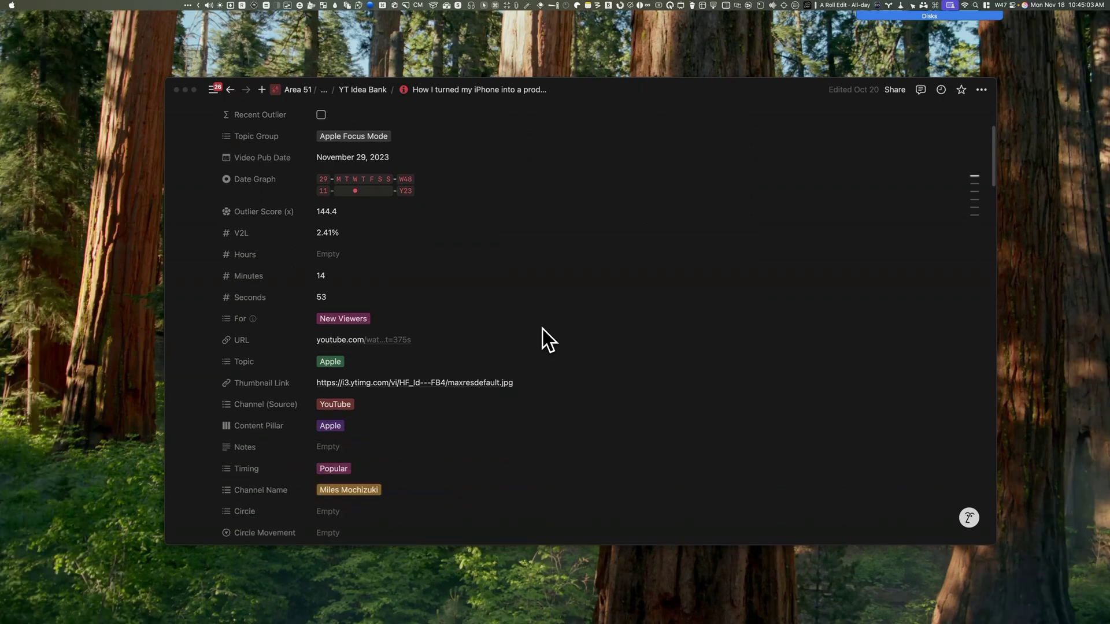
scroll(542, 328, down, 3)
scroll(542, 328, down, 10)
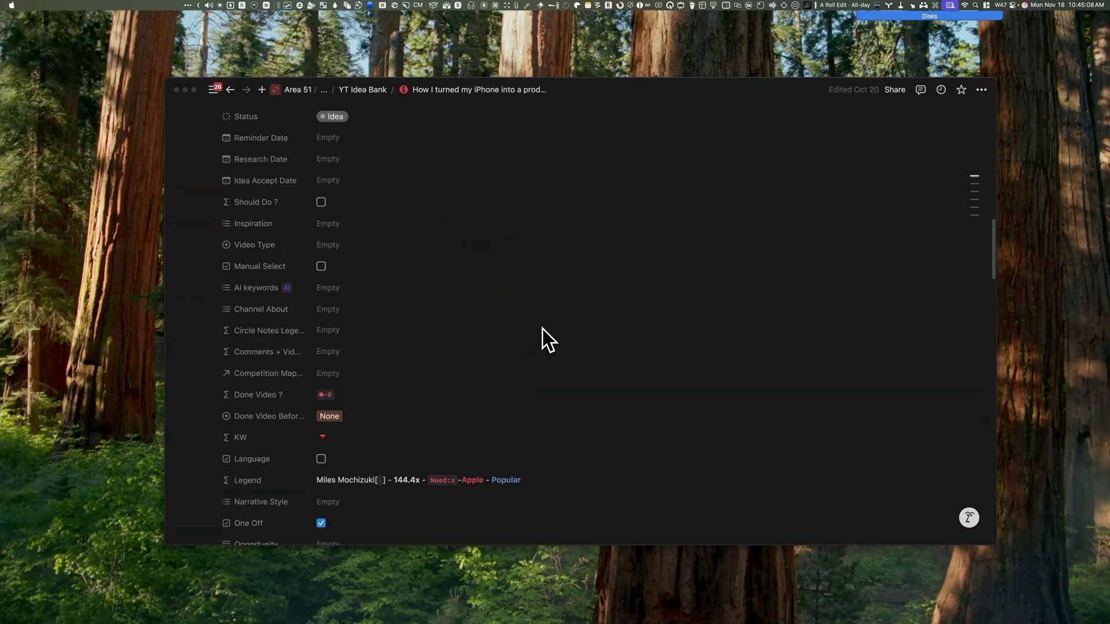
scroll(542, 328, down, 8)
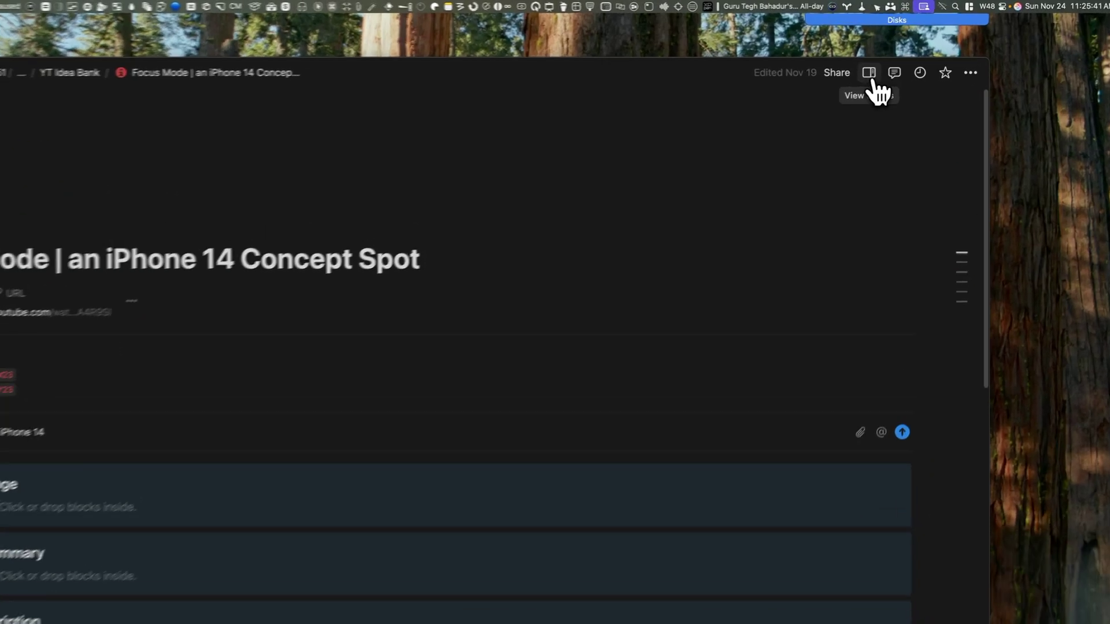
Open the page's side details panel, then expand and re-collapse the Basic group.
click(864, 79)
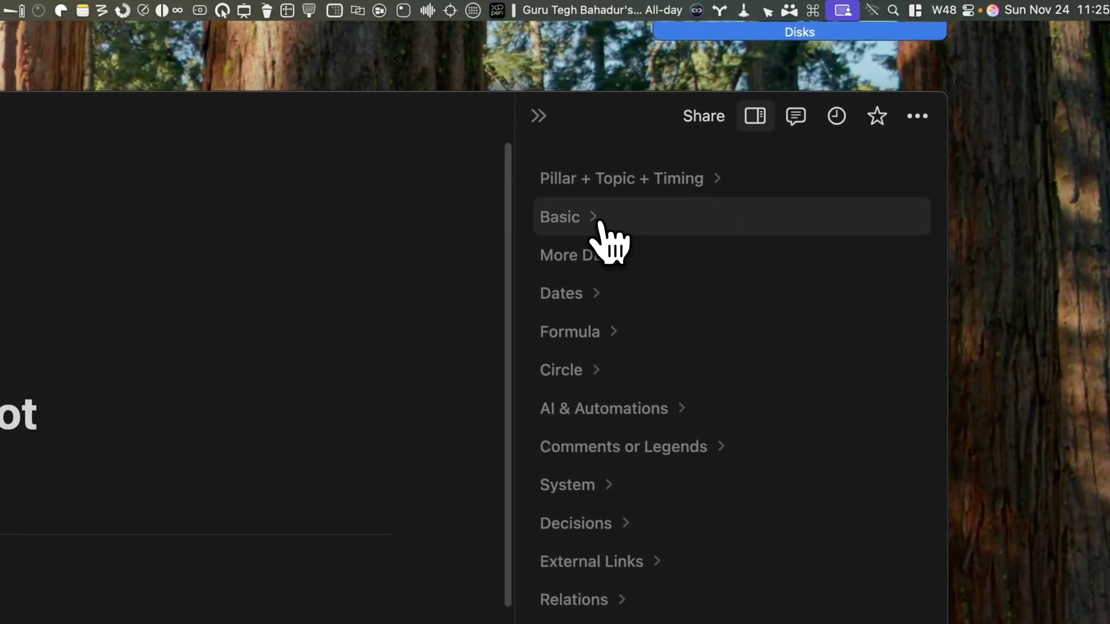
click(595, 225)
click(596, 222)
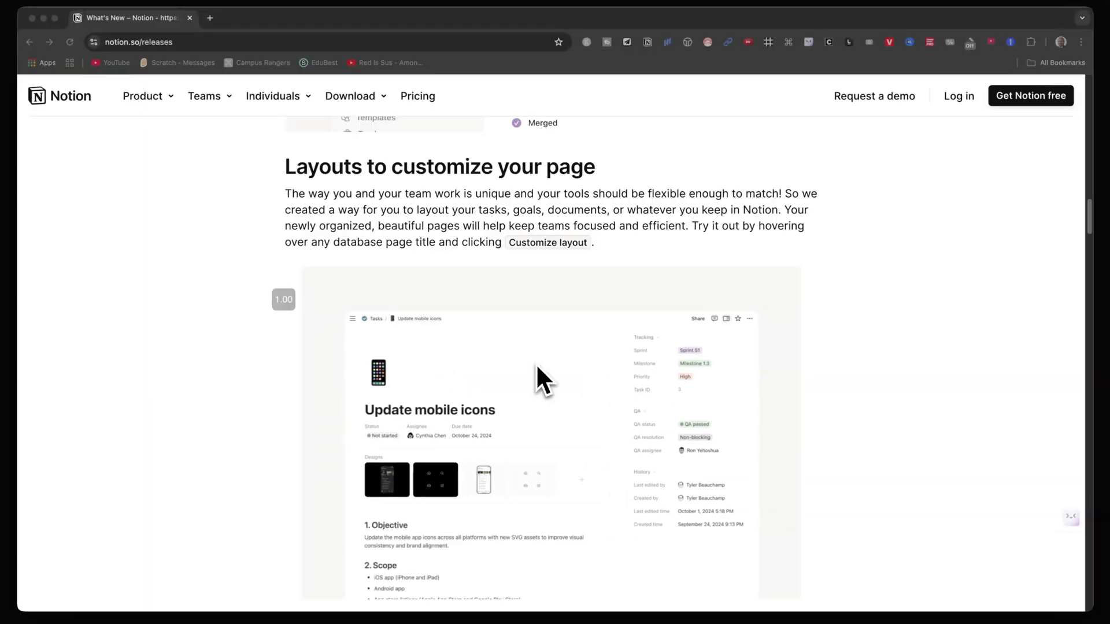
Scroll the Notion releases page to the 'Layouts to customize your page' announcement.
scroll(537, 368, down, 3)
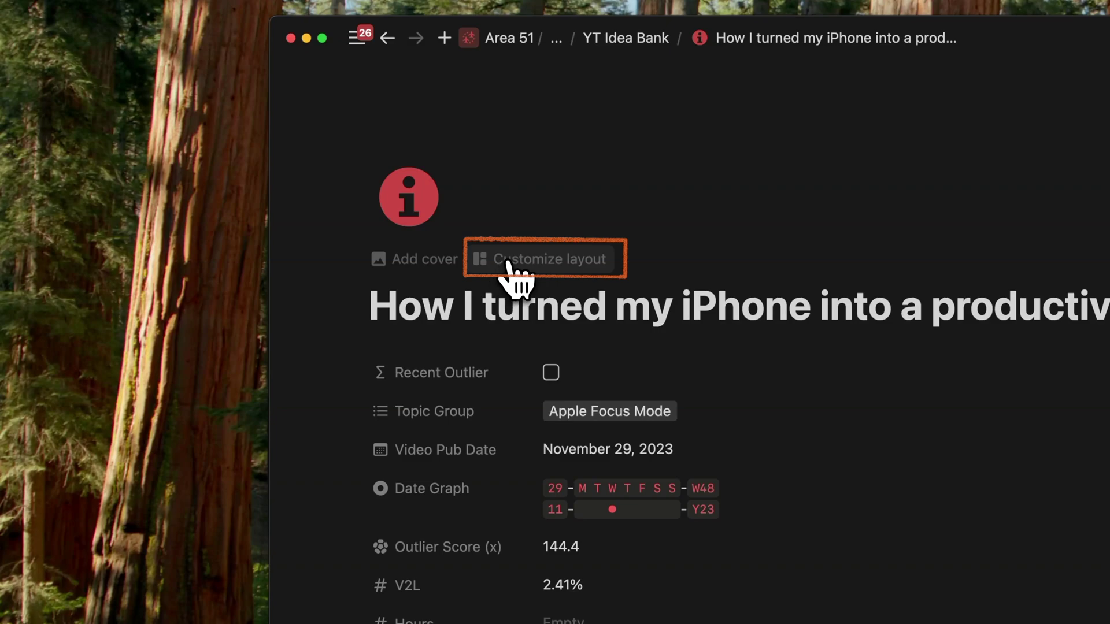
Choose Customize layout from the iPhone productivity idea page's title.
click(512, 261)
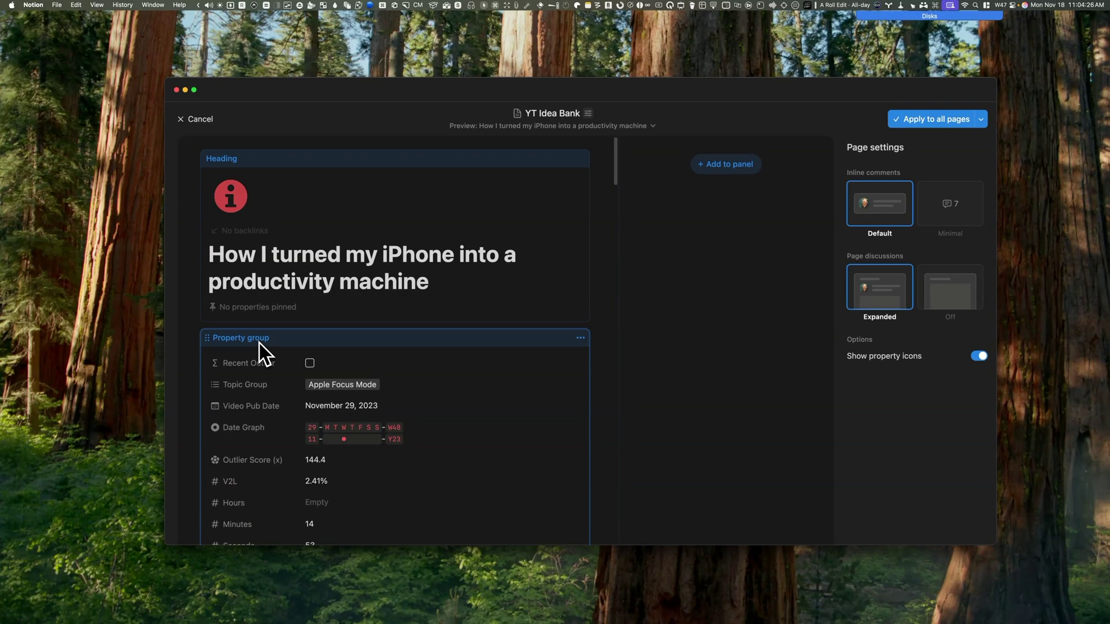
Drag the property group block into the layout's right-hand side panel and check the reset-layout option.
click(259, 342)
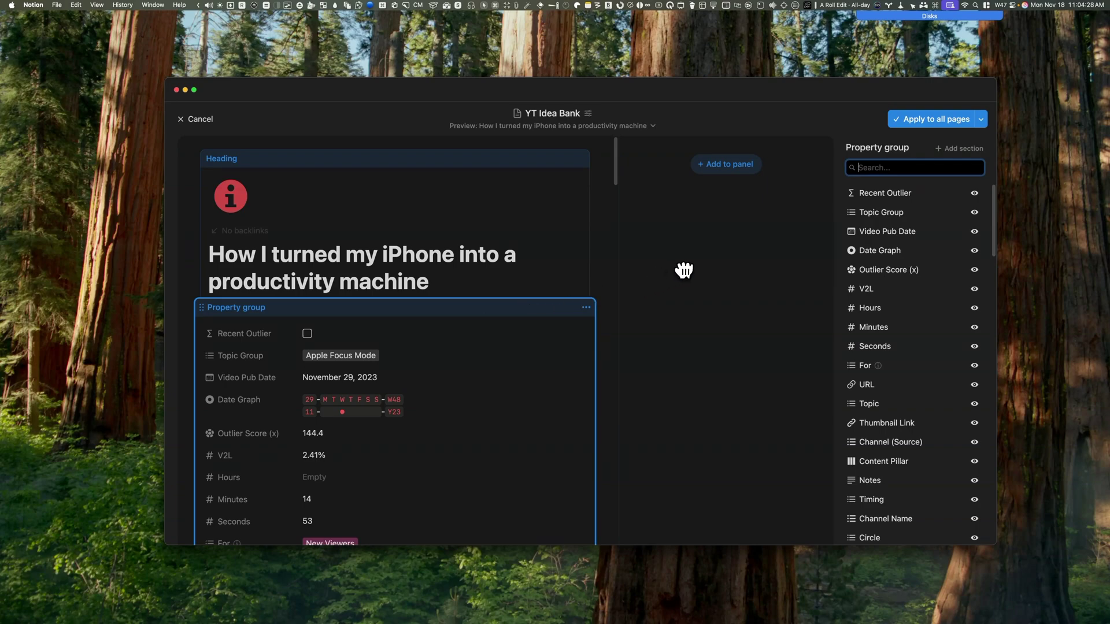
drag(684, 270, 701, 263)
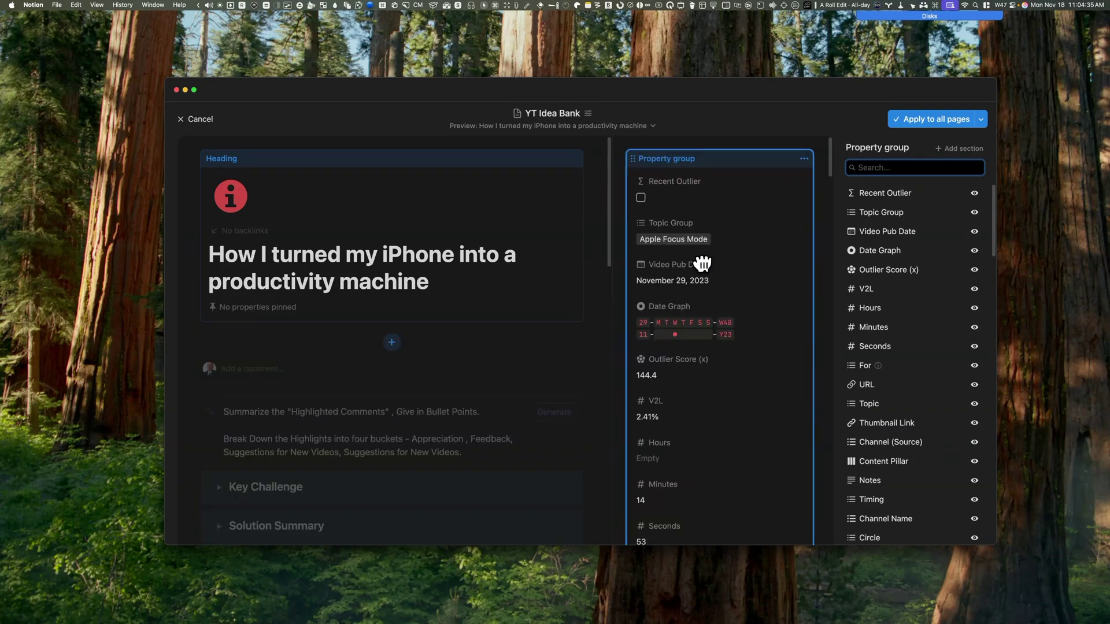
scroll(701, 263, down, 15)
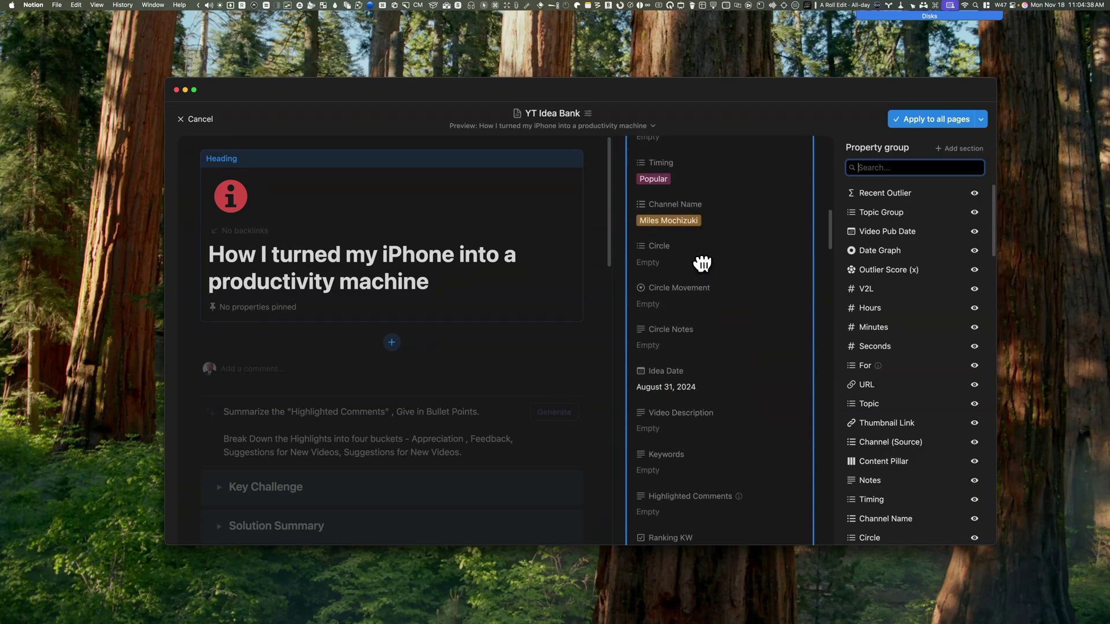
scroll(702, 263, down, 2)
scroll(686, 354, up, 15)
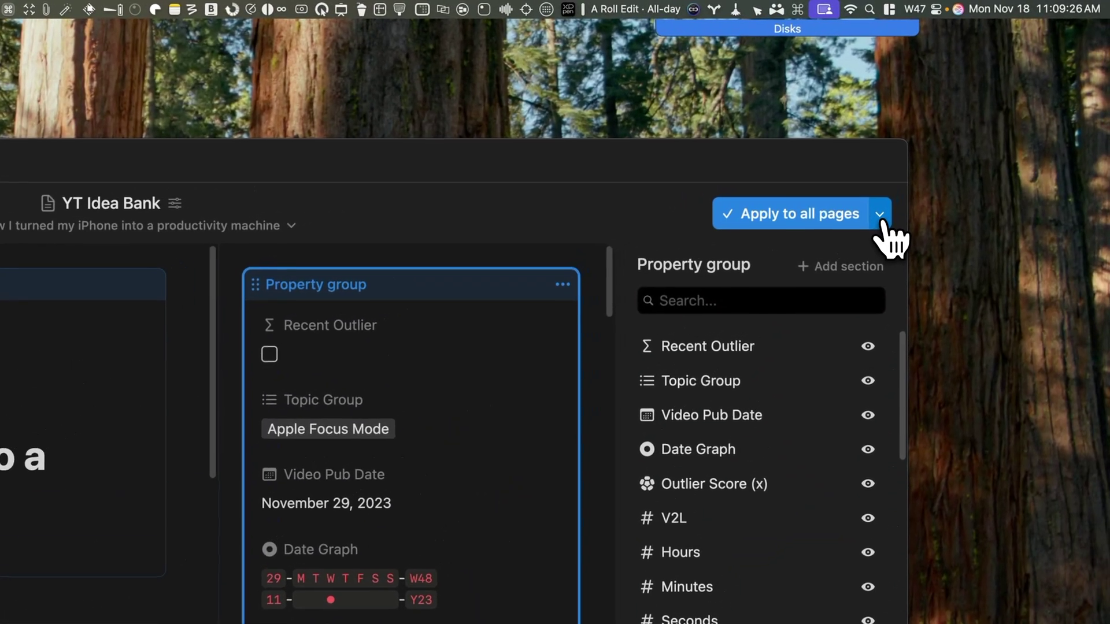
click(881, 222)
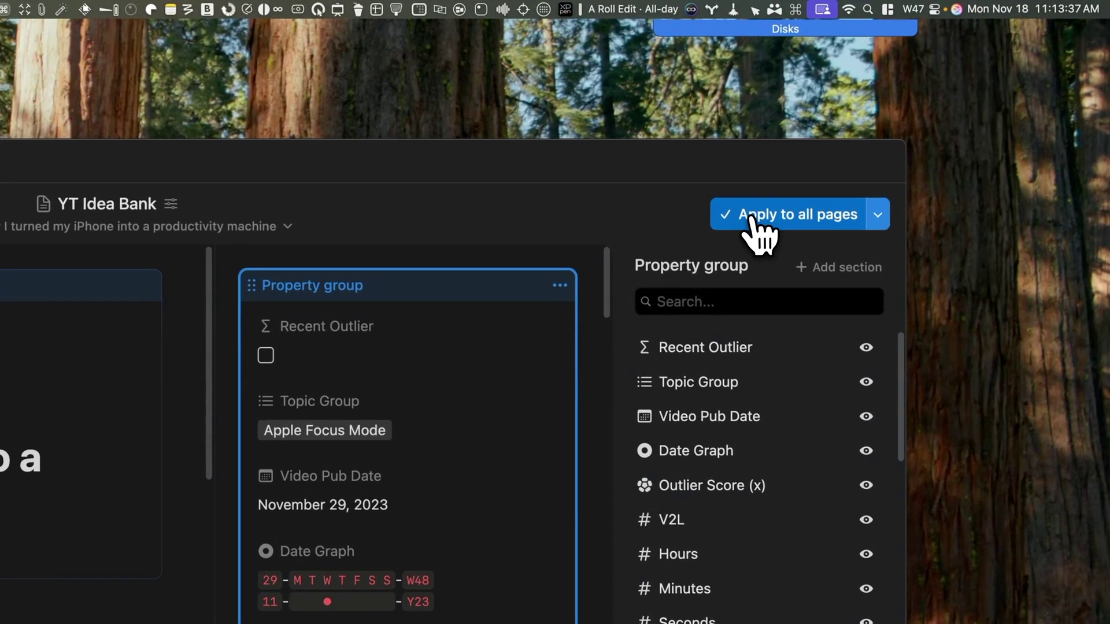
Apply the layout to all YT Idea Bank pages, then show and hide the side details panel.
click(752, 217)
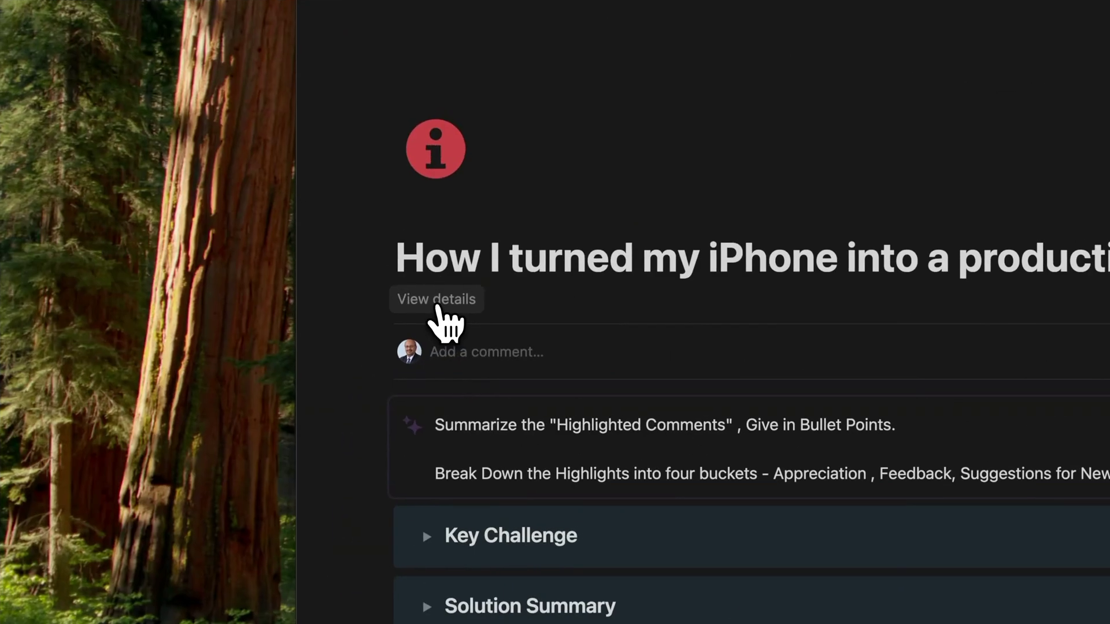
click(438, 301)
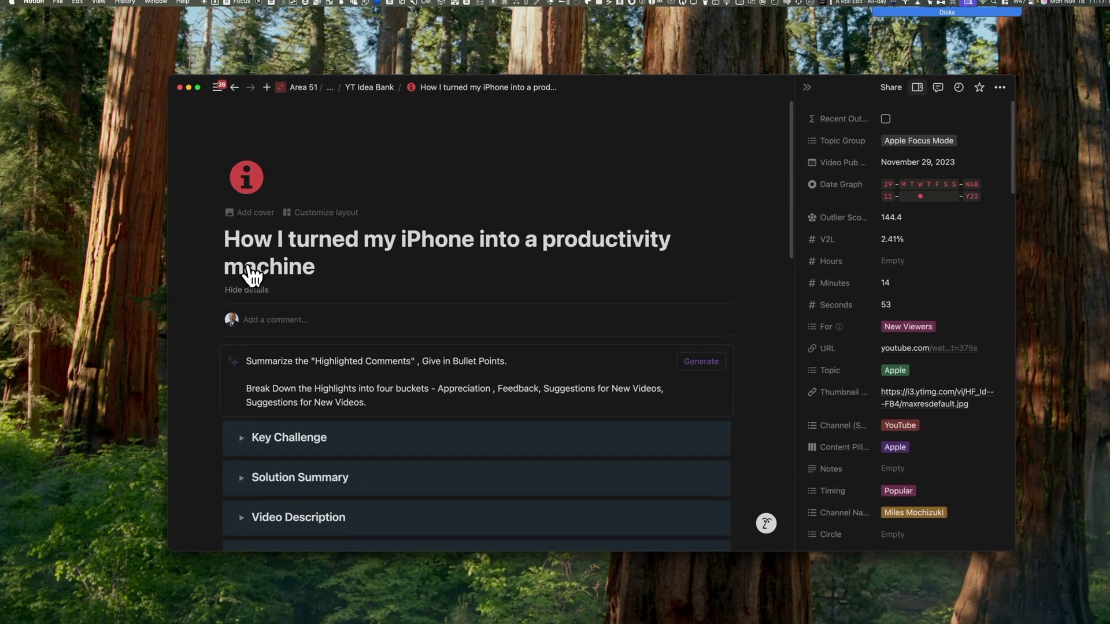
scroll(878, 265, down, 15)
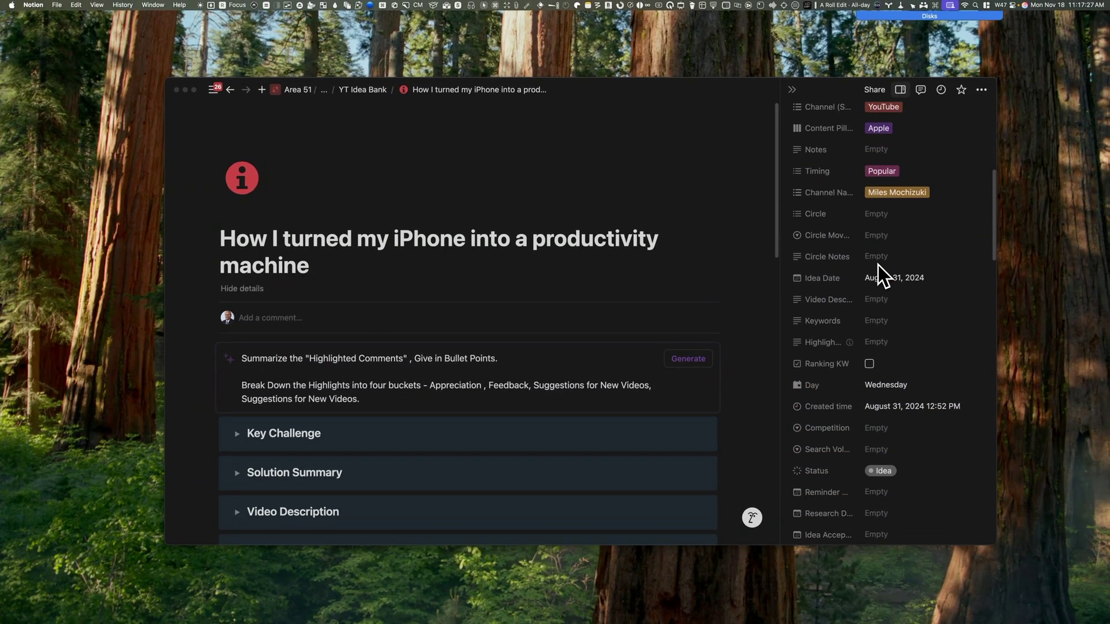
scroll(879, 264, down, 15)
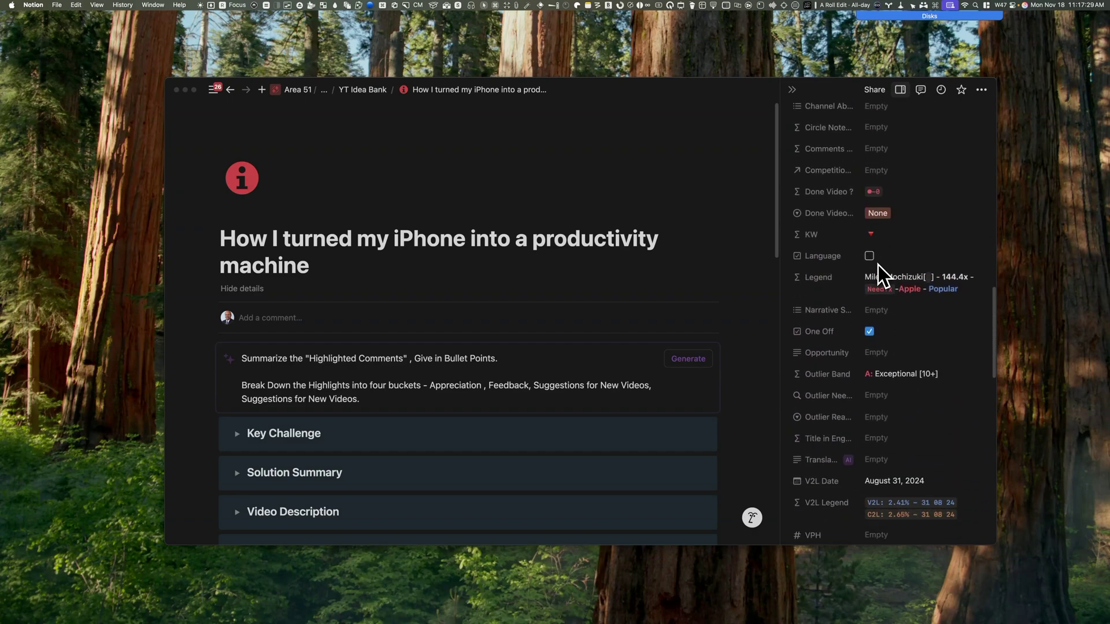
scroll(878, 265, down, 15)
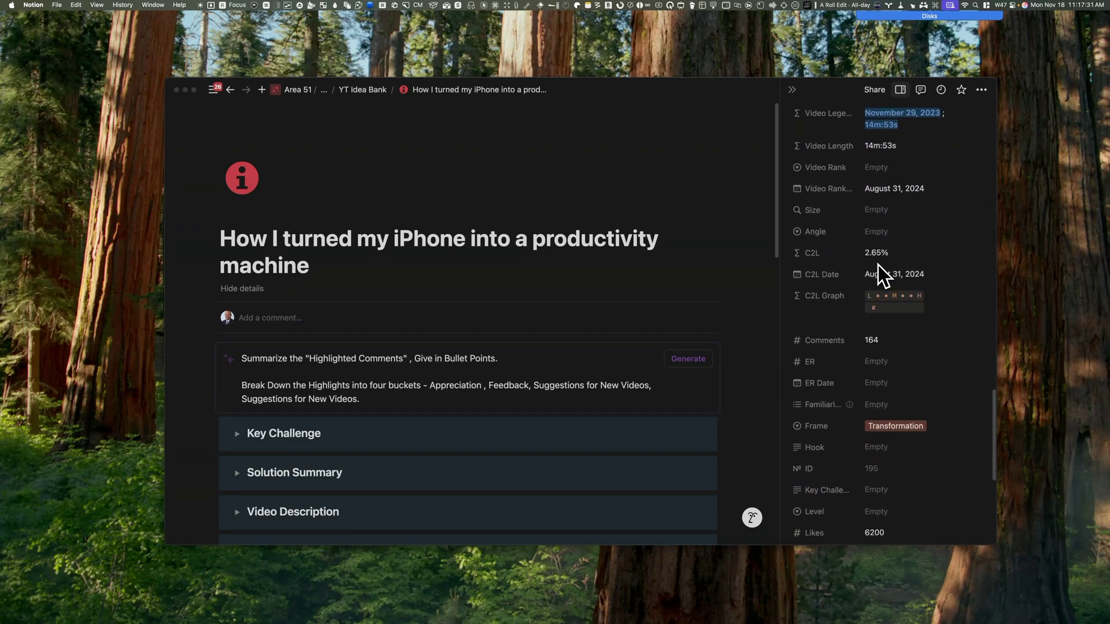
scroll(878, 265, down, 3)
click(242, 288)
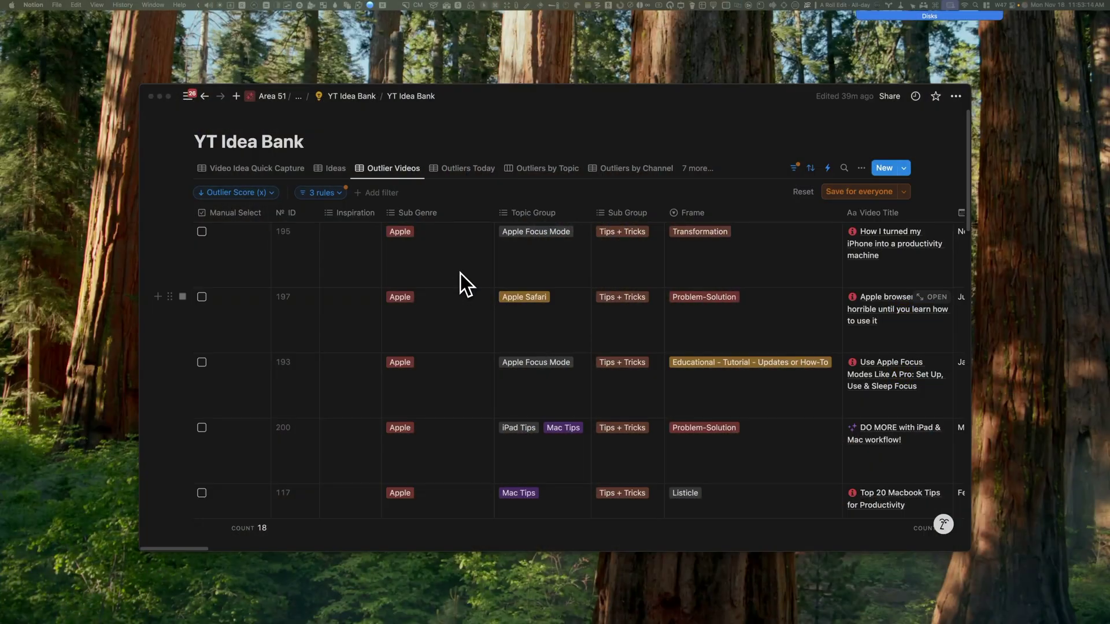
Scroll down and across the Outlier Videos table to review its columns.
scroll(460, 273, down, 15)
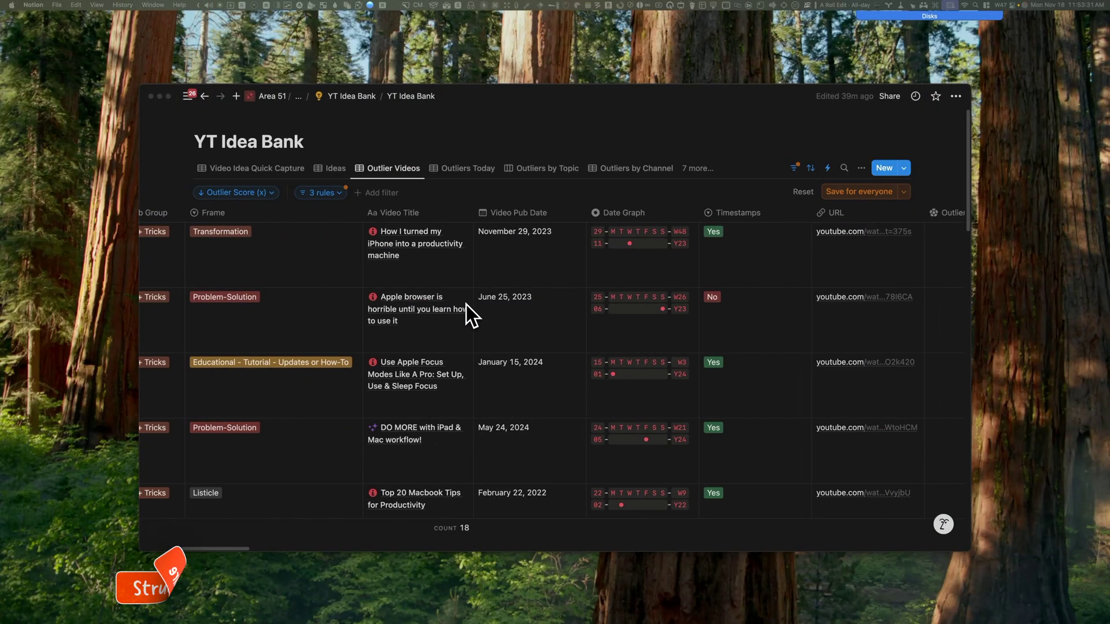
scroll(466, 304, right, 10)
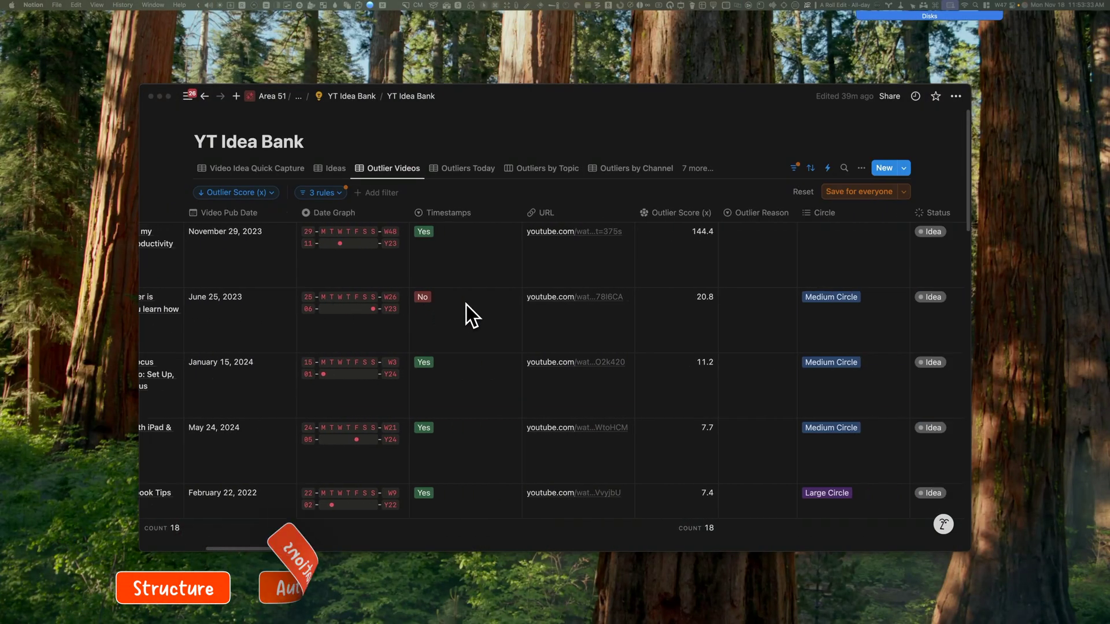
scroll(465, 304, right, 15)
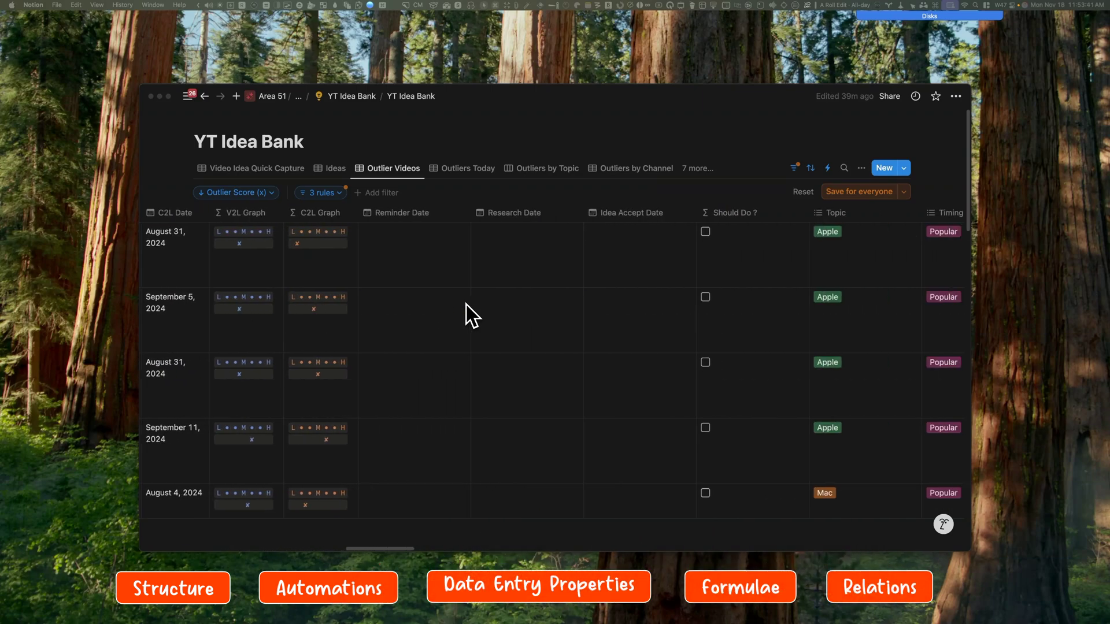
scroll(466, 304, right, 12)
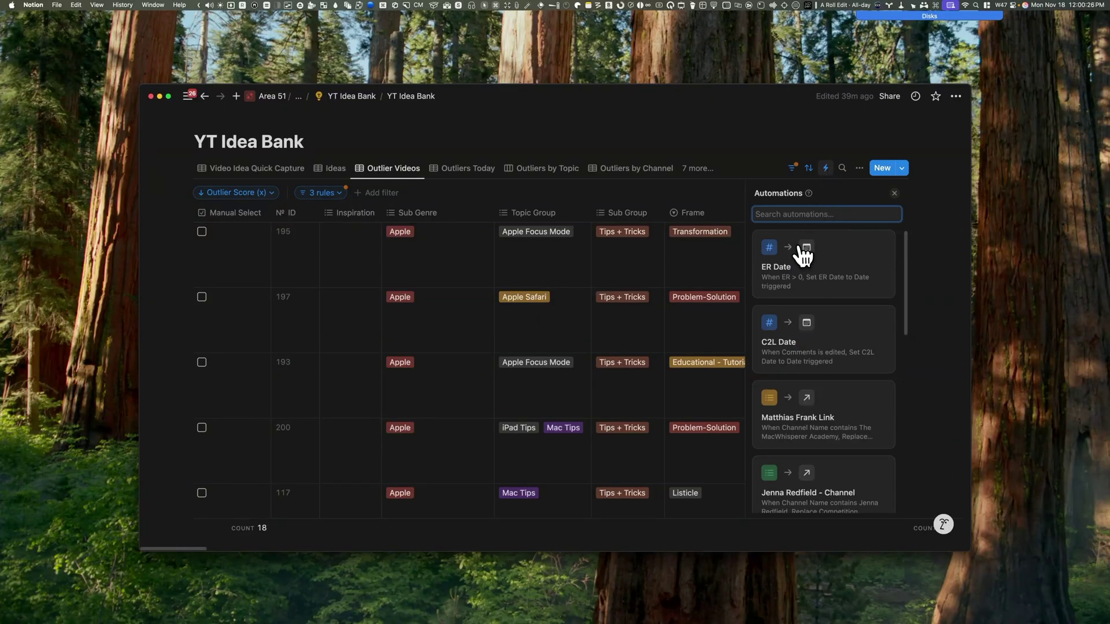
scroll(792, 364, down, 5)
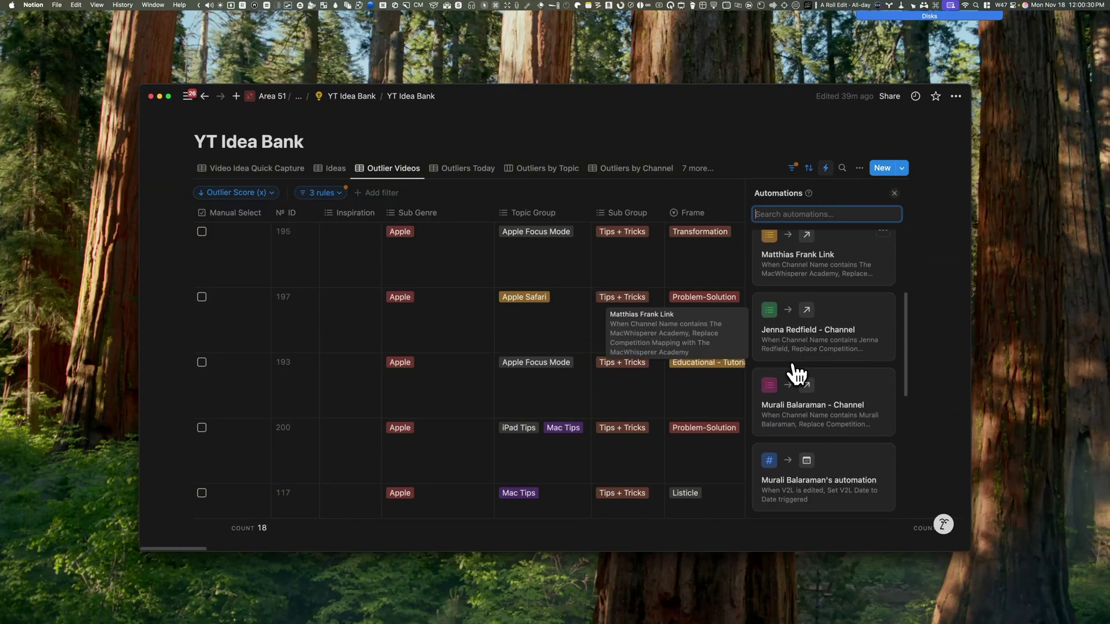
scroll(796, 372, down, 5)
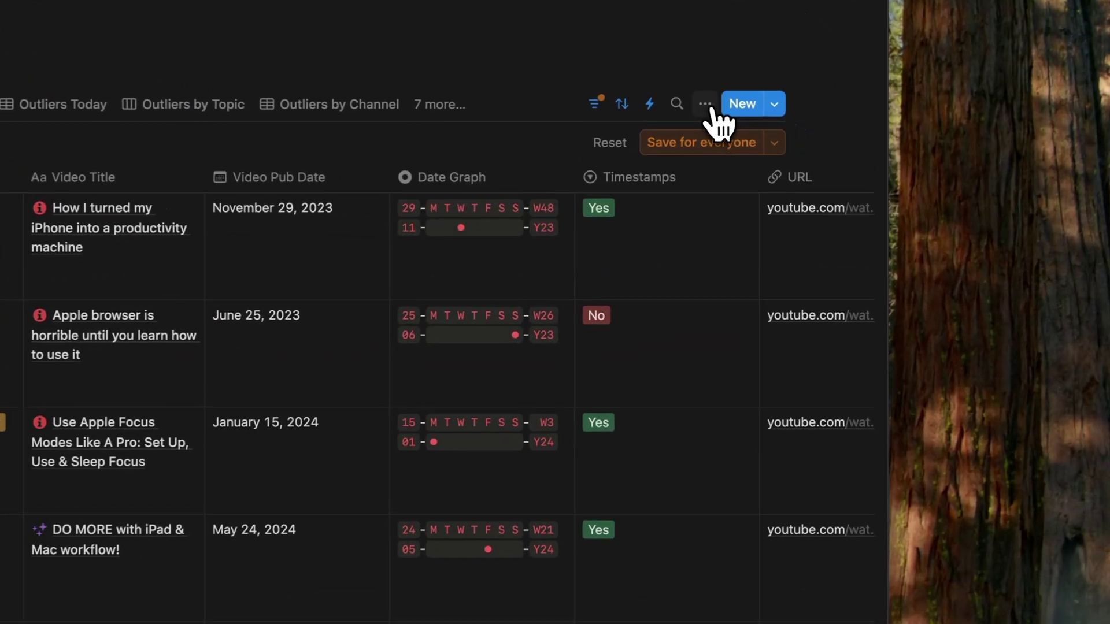
Reach the page layout editor through the ••• menu's Customize YT Idea Bank option.
click(830, 155)
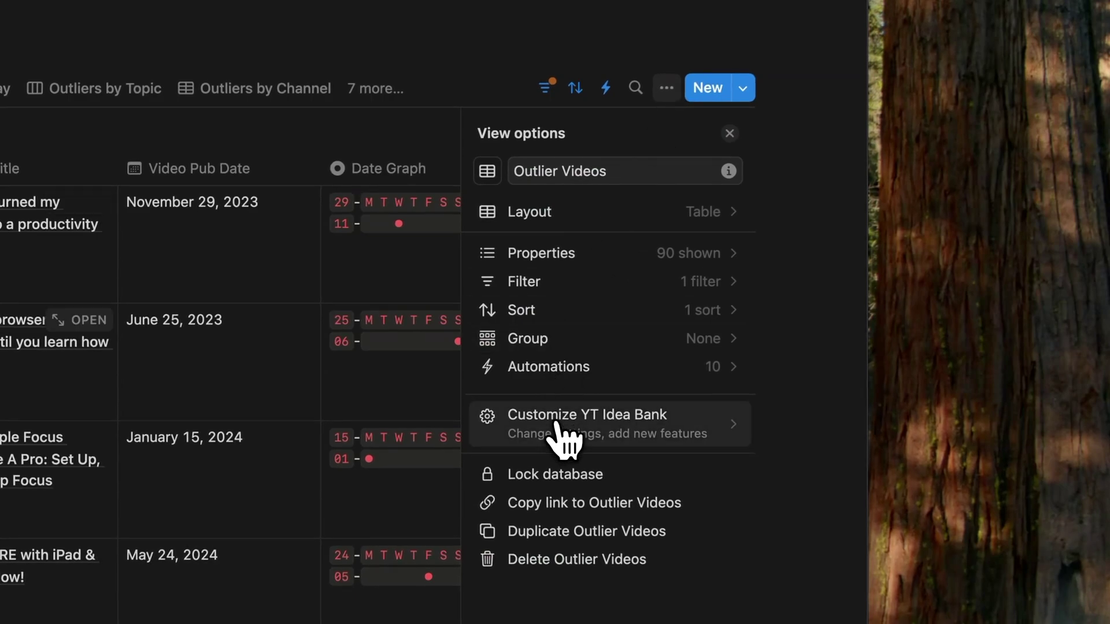
click(557, 430)
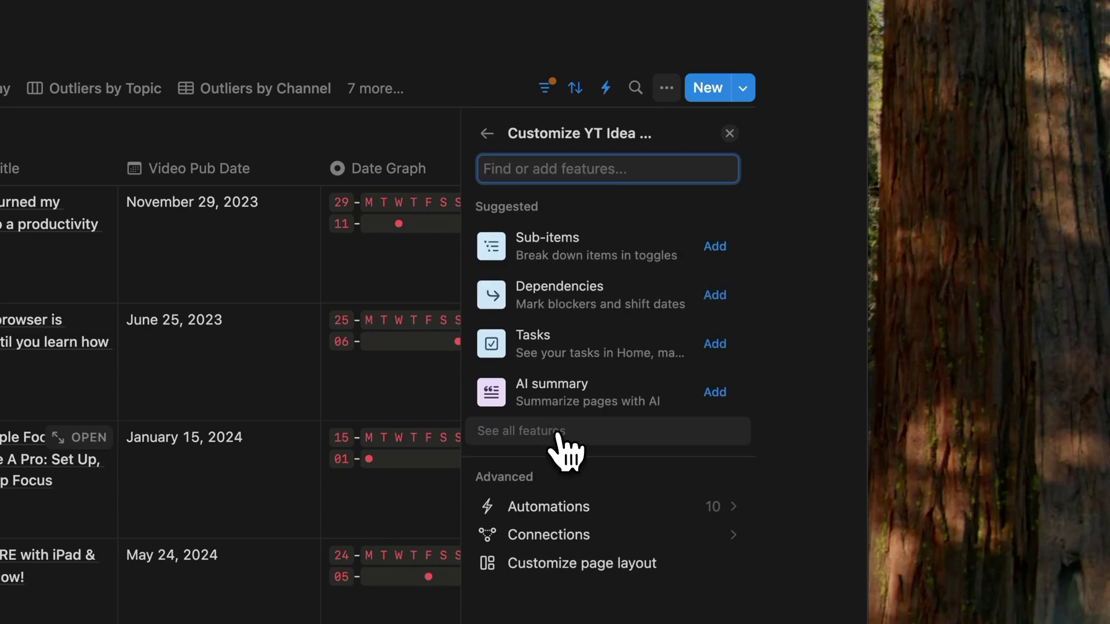
click(563, 575)
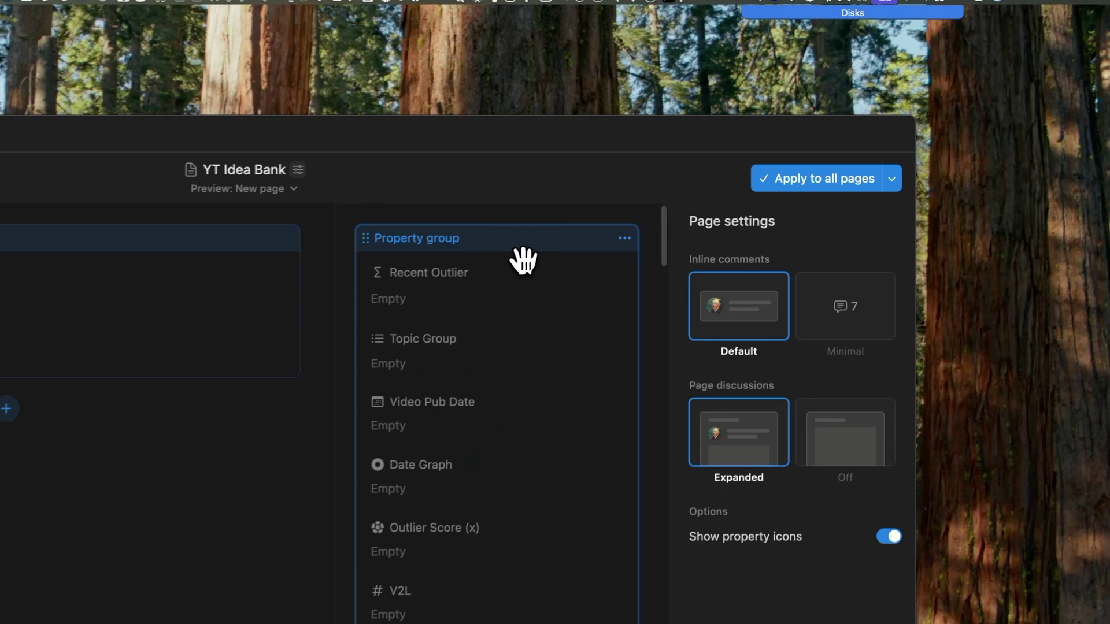
Add Comments or Legends, Dates, System, Decisions and External Links sections to the property group.
click(523, 261)
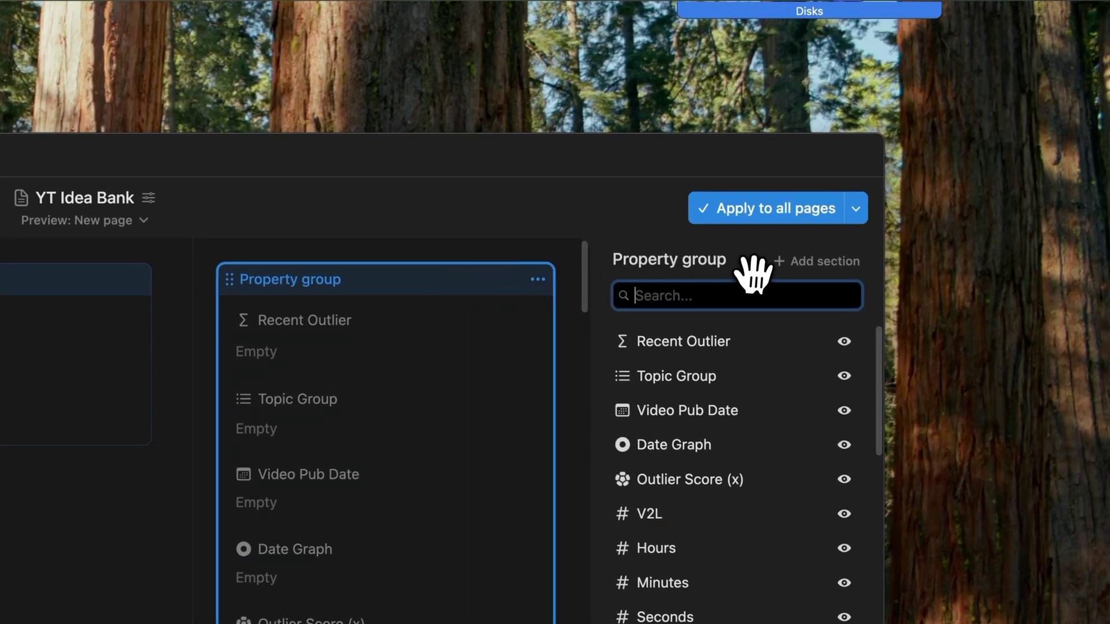
click(806, 261)
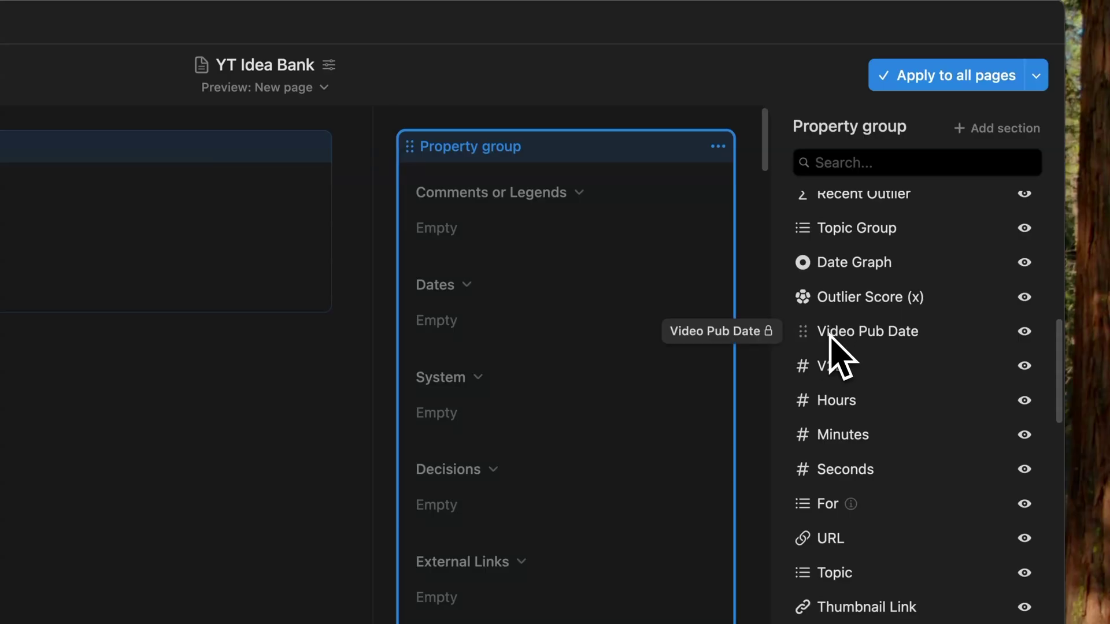
Drag properties into their sections, such as Video Pub Date into Dates.
scroll(805, 269, up, 8)
mouse_move(806, 266)
mouse_down()
mouse_move(805, 285)
mouse_move(800, 255)
mouse_move(803, 275)
mouse_up()
scroll(805, 285, up, 6)
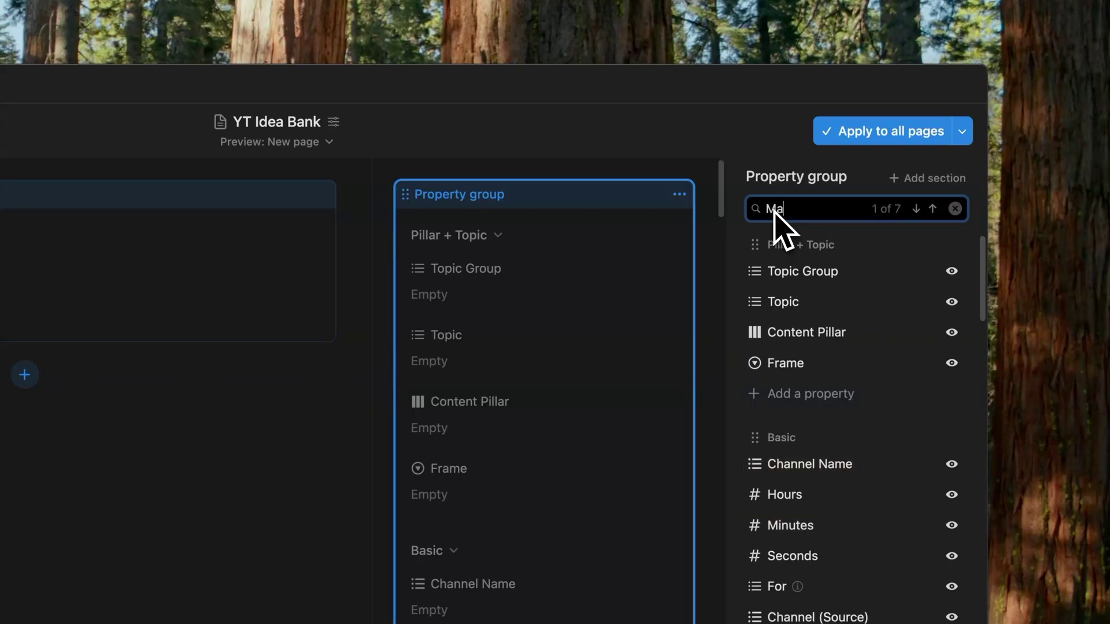
text(al)
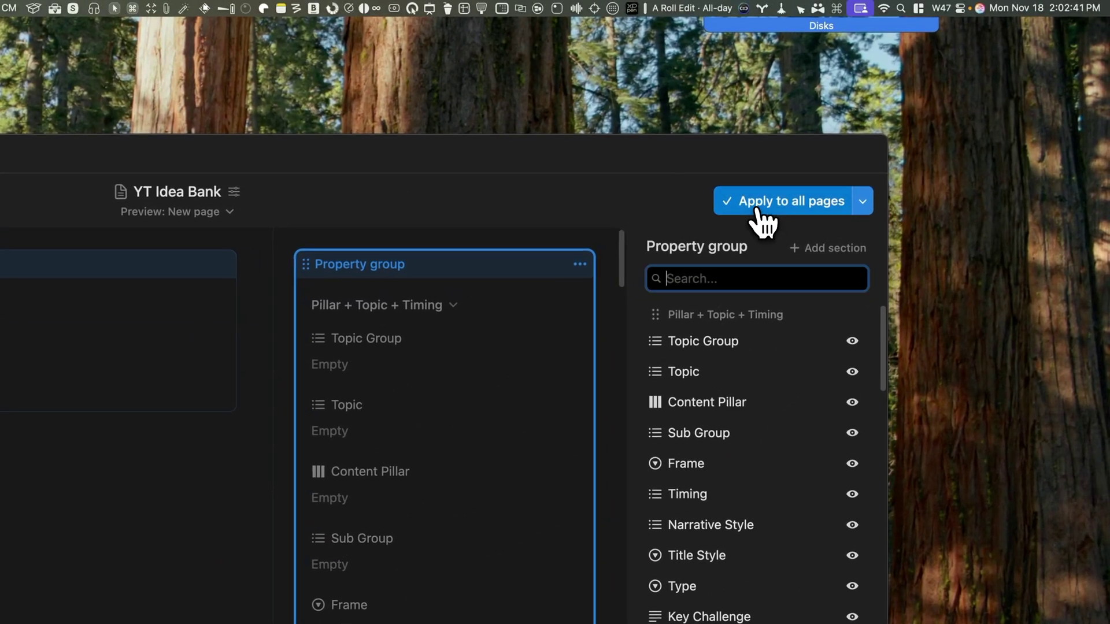
Apply the layout to all pages and open the Focus Mode | an iPhone 14 Concept Spot details panel.
click(764, 201)
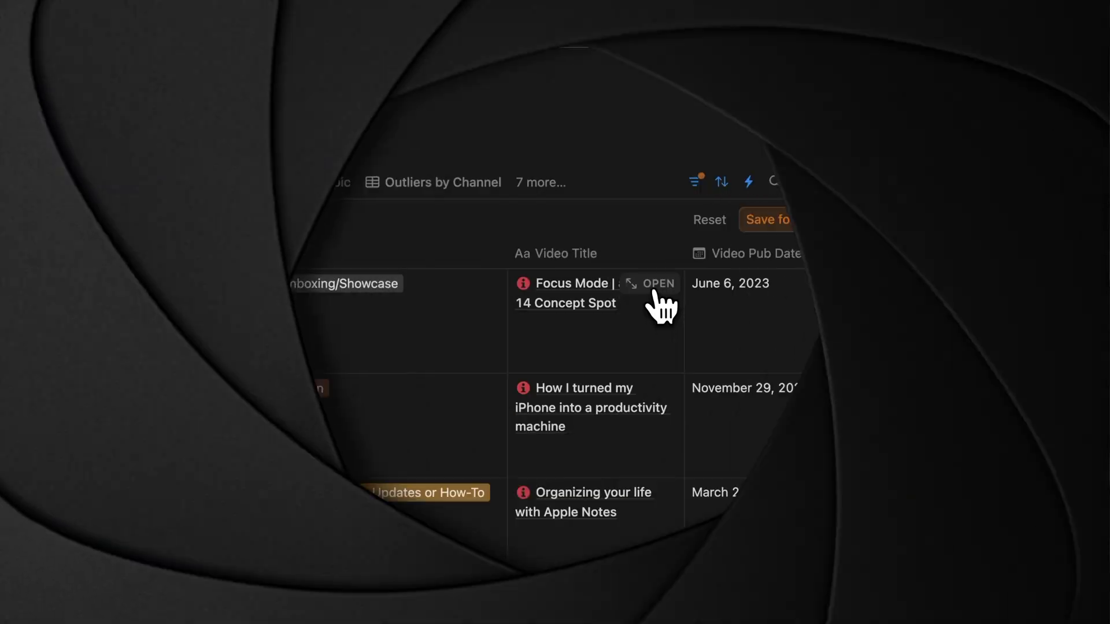
click(656, 287)
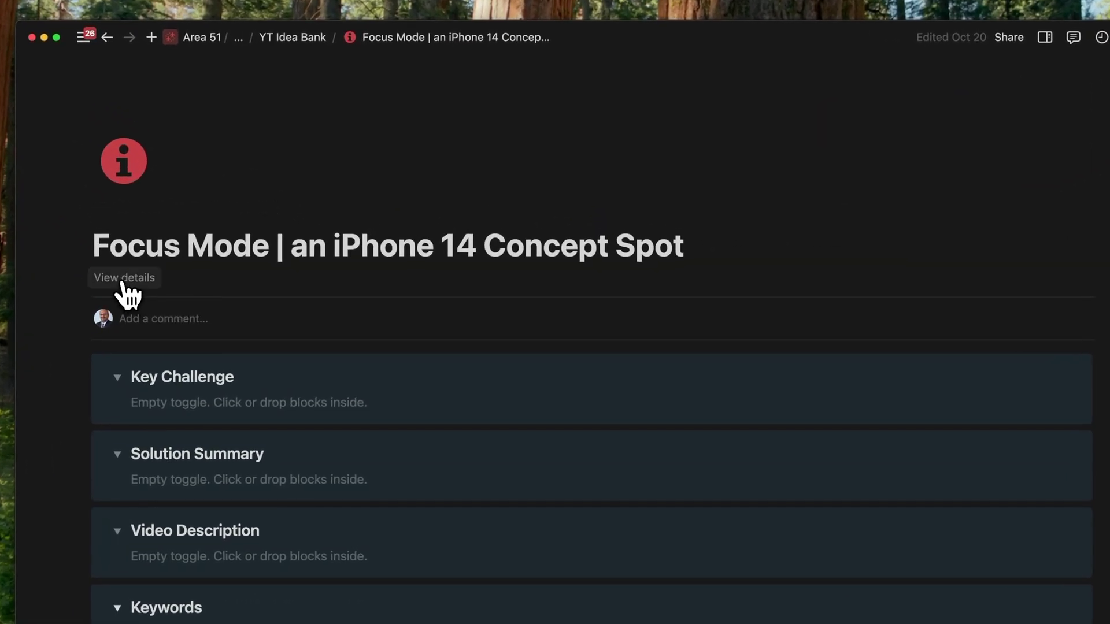
click(245, 288)
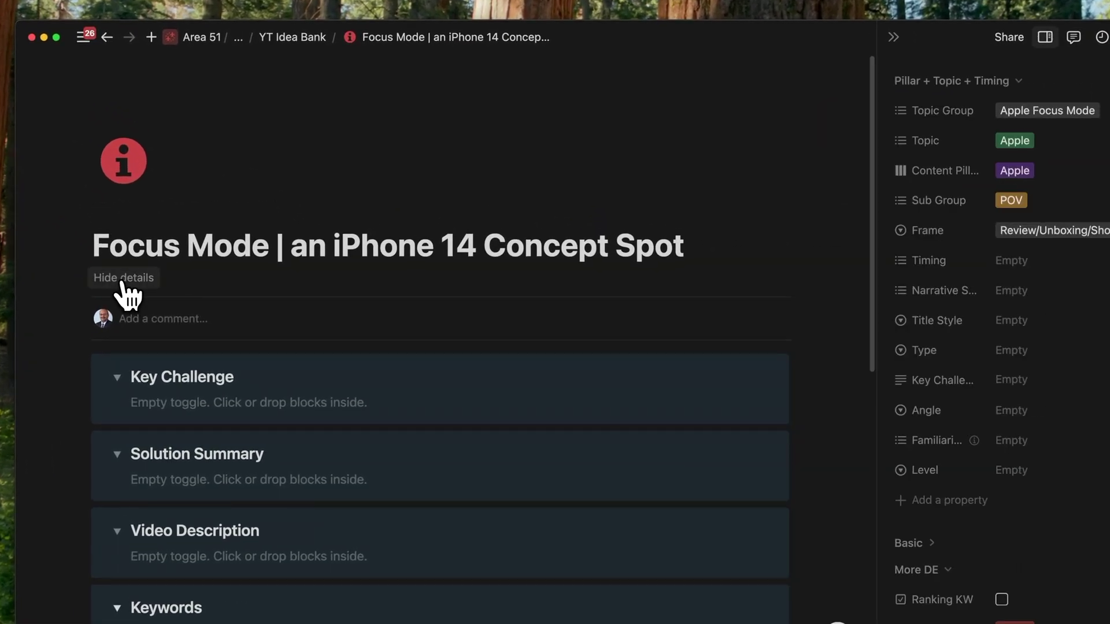
Collapse the Pillar + Topic + Timing and More DE sections in the details panel.
click(123, 279)
click(123, 278)
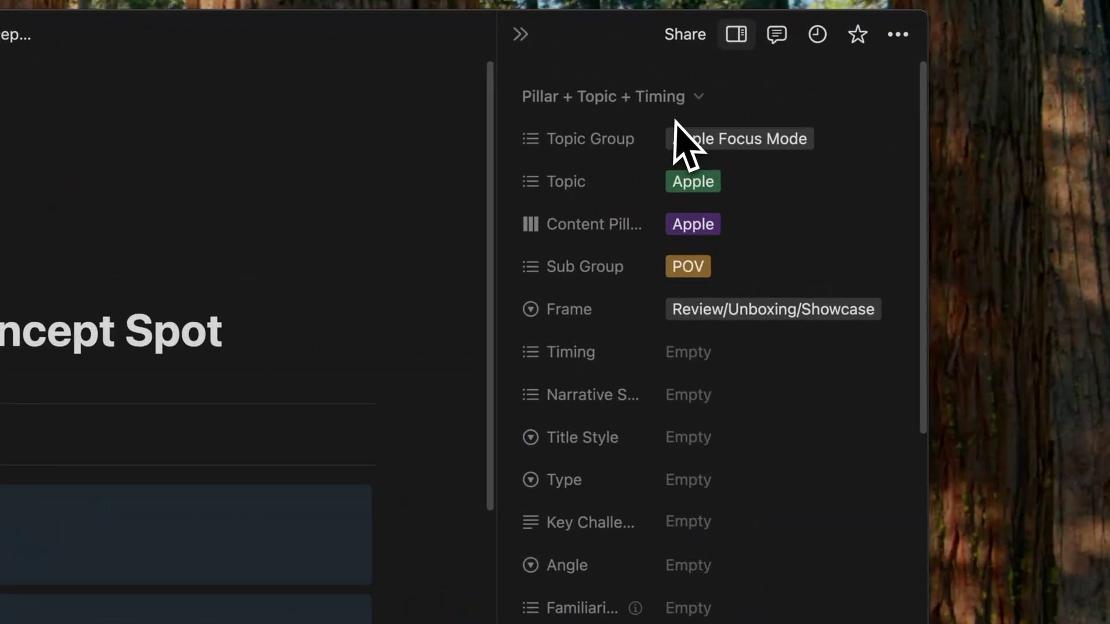
click(702, 96)
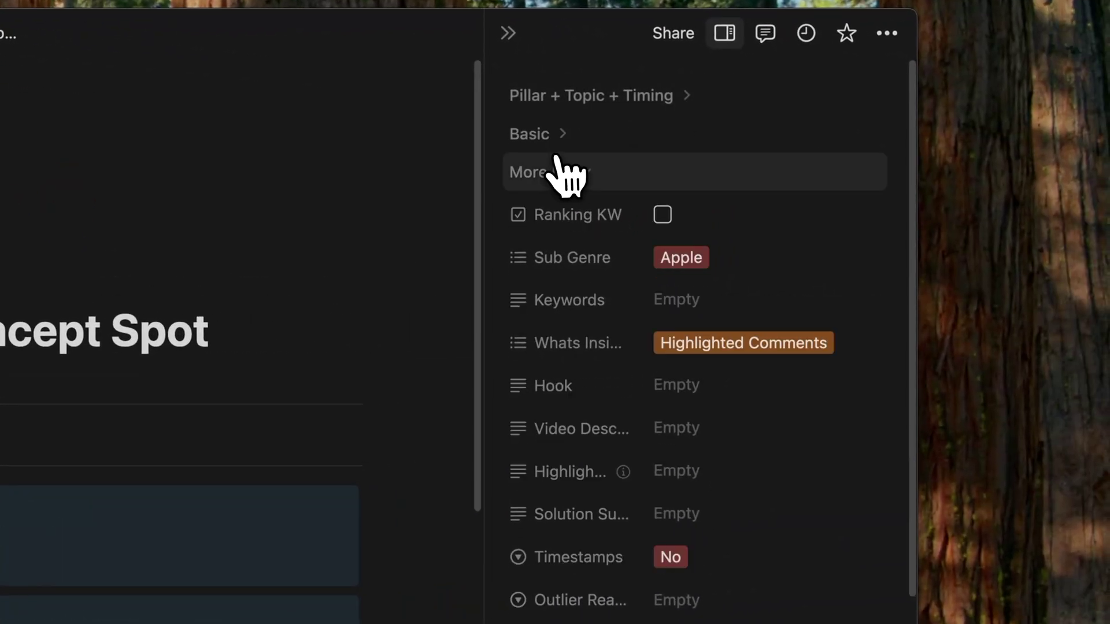
click(586, 172)
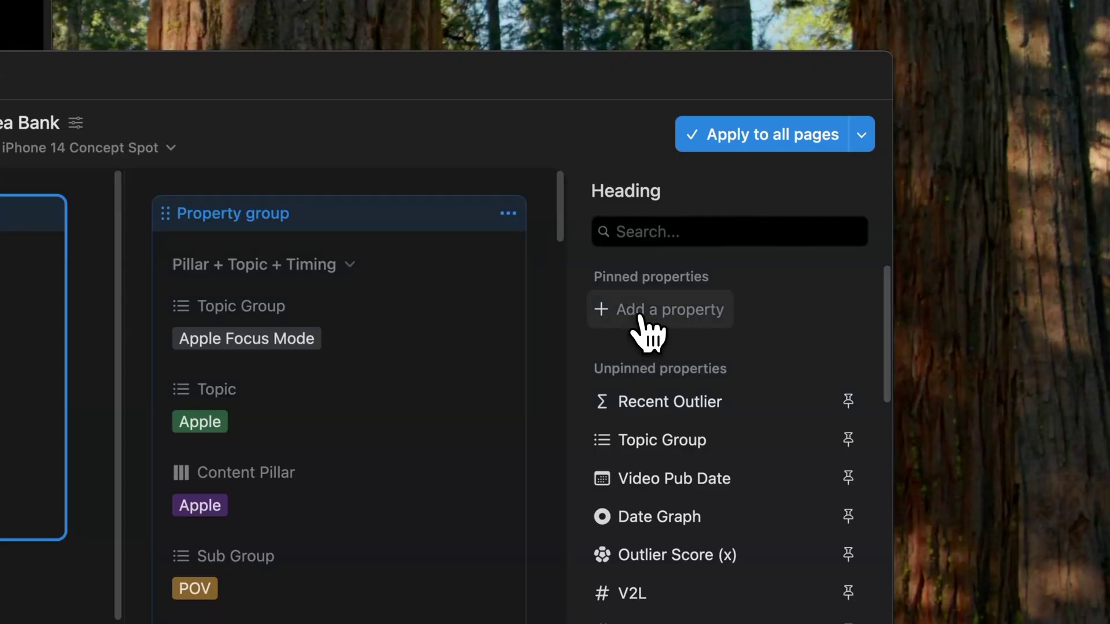
Pin Video Pub Date above URL under the heading and apply the layout to all pages.
click(647, 334)
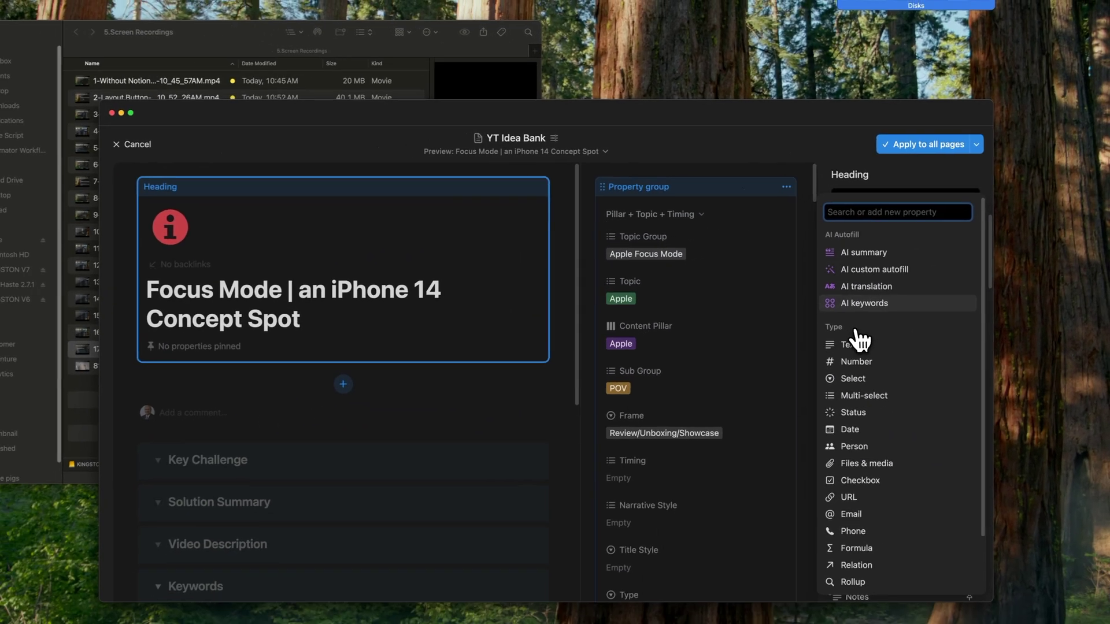
scroll(630, 509, down, 2)
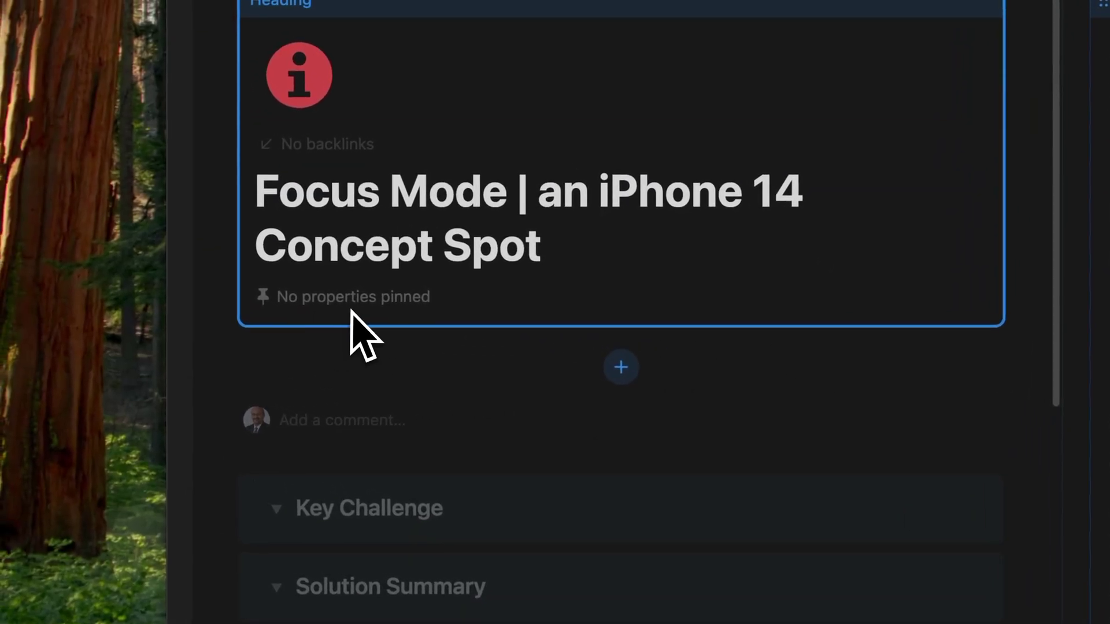
click(359, 310)
scroll(769, 173, down, 1)
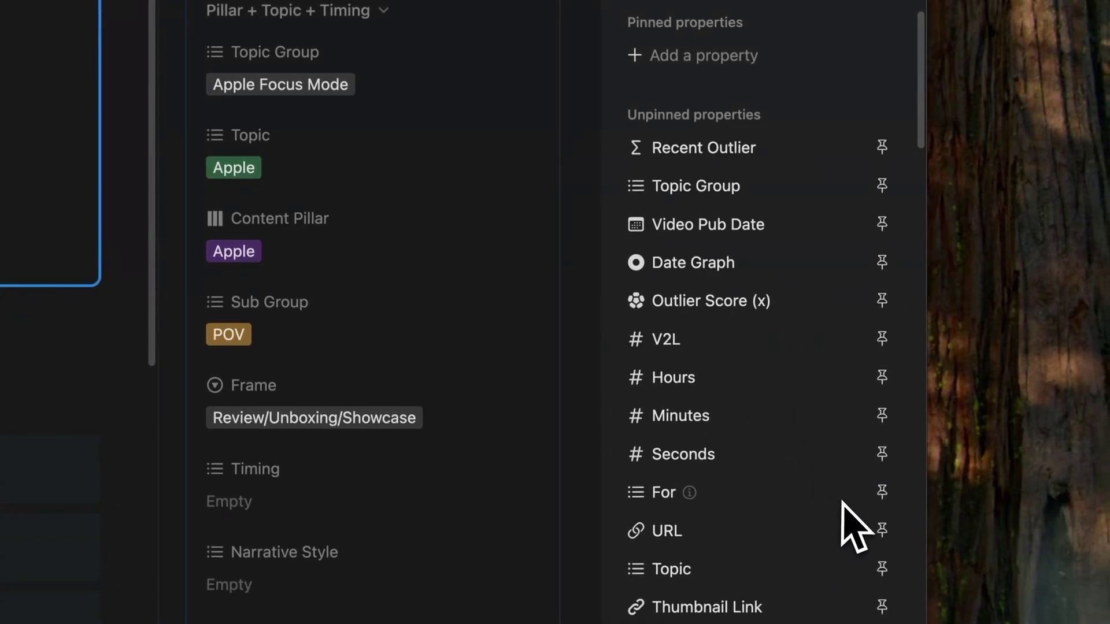
click(881, 530)
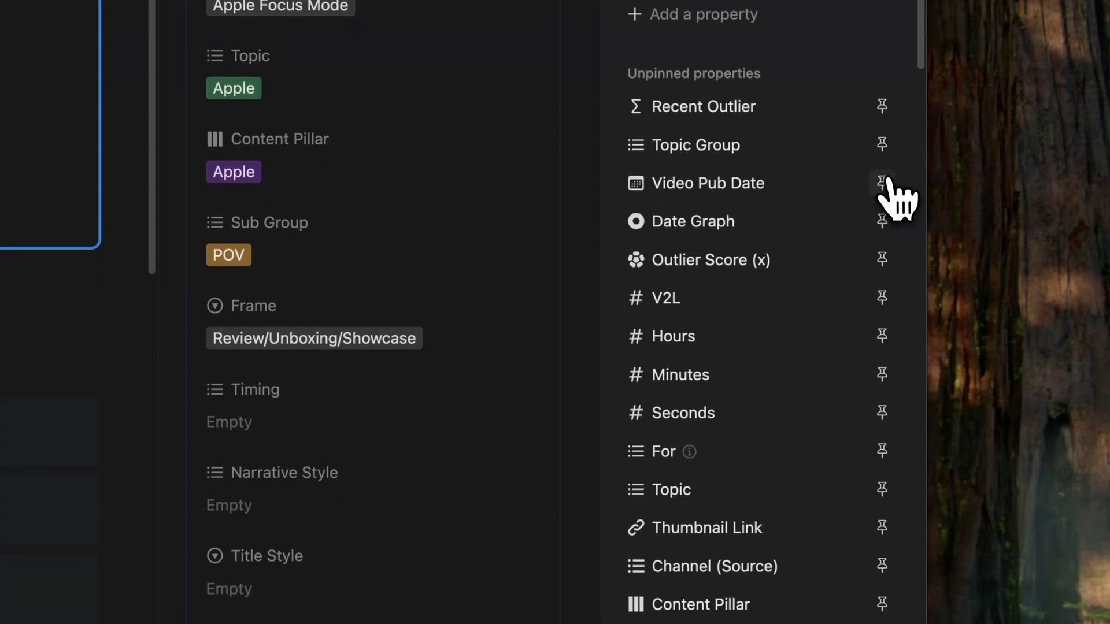
click(882, 287)
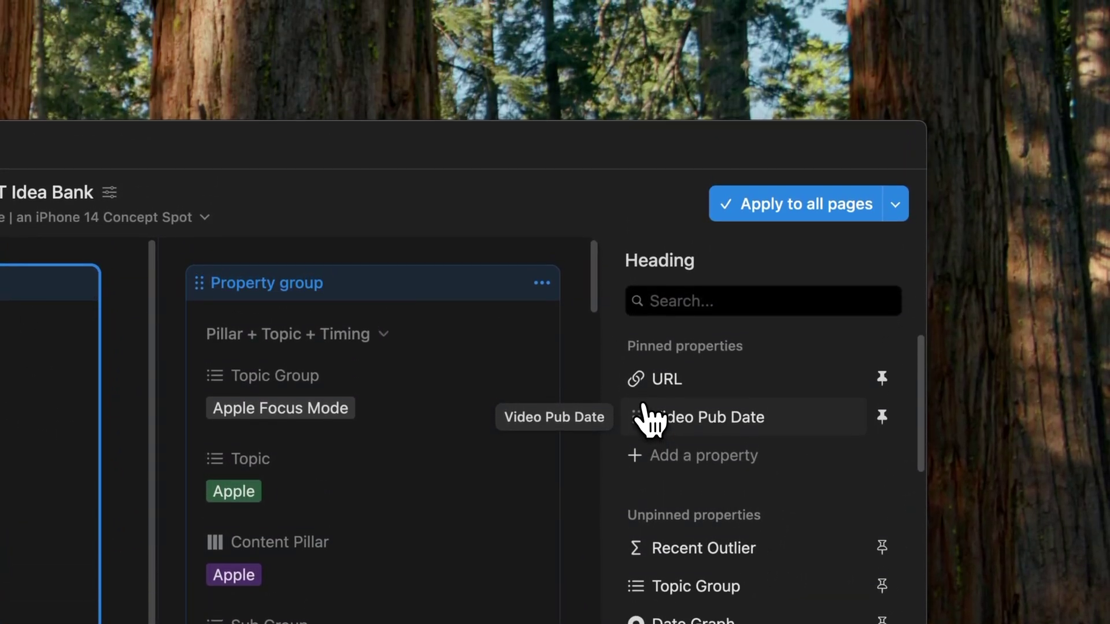
drag(649, 287, 642, 257)
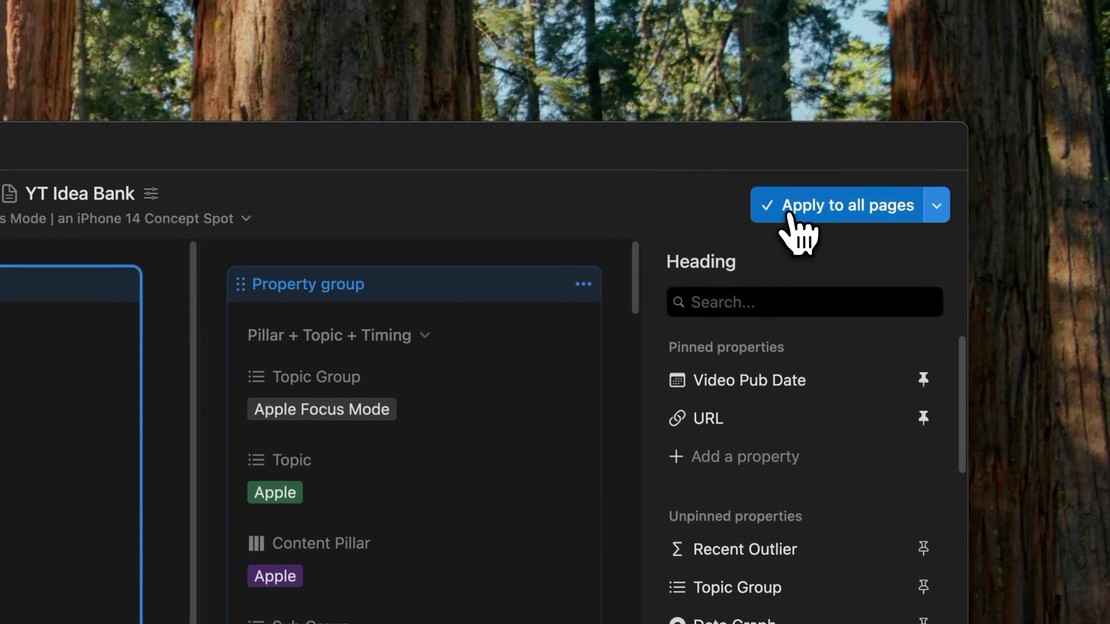
click(752, 205)
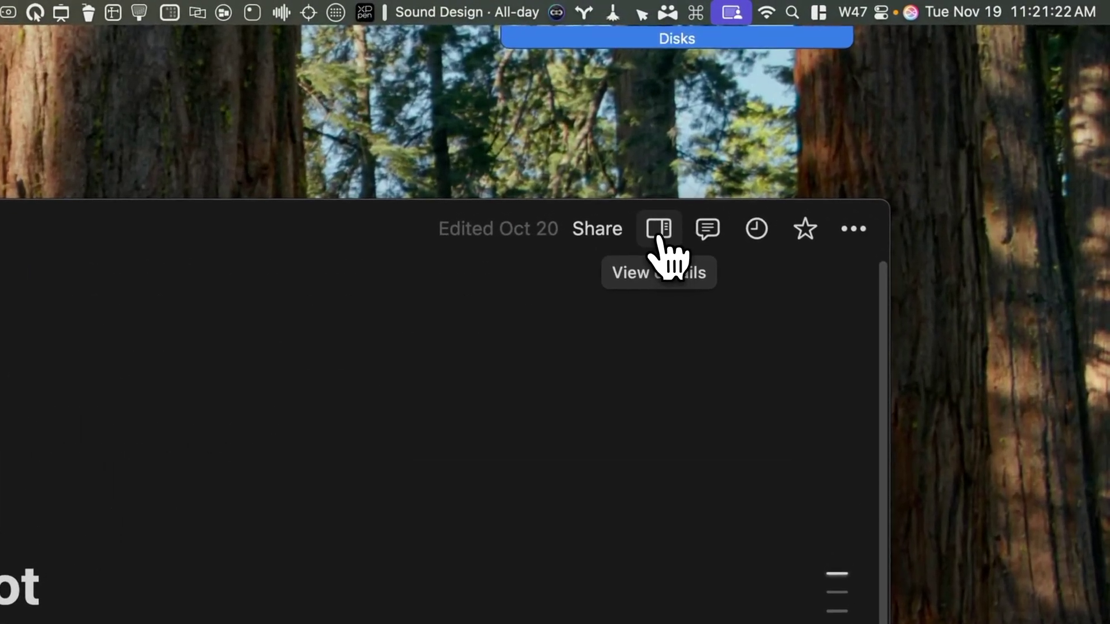
click(659, 231)
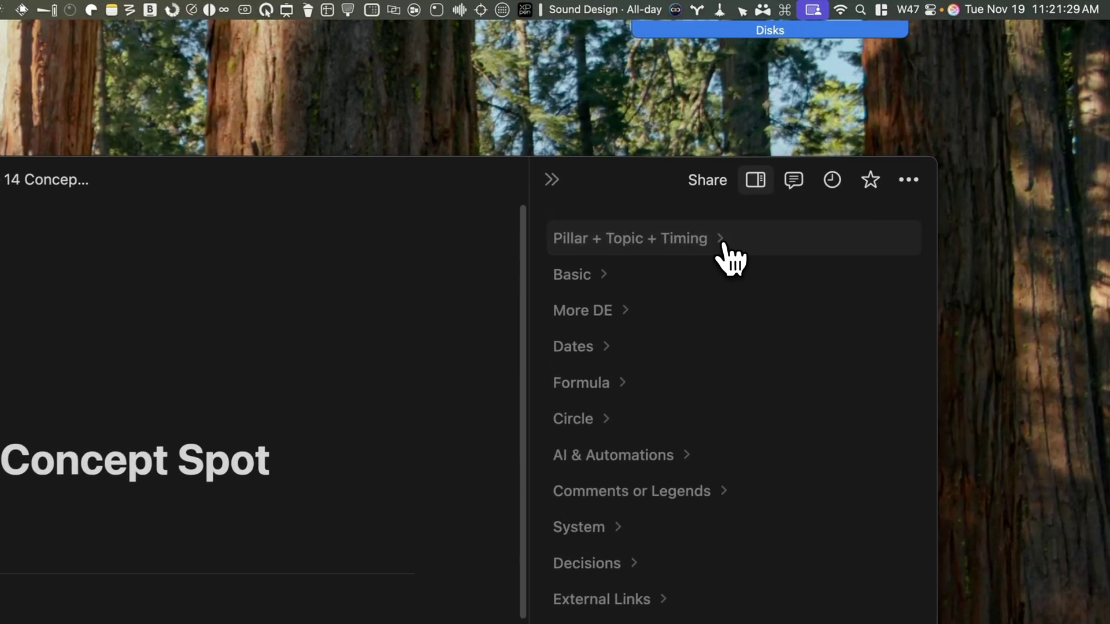
click(782, 209)
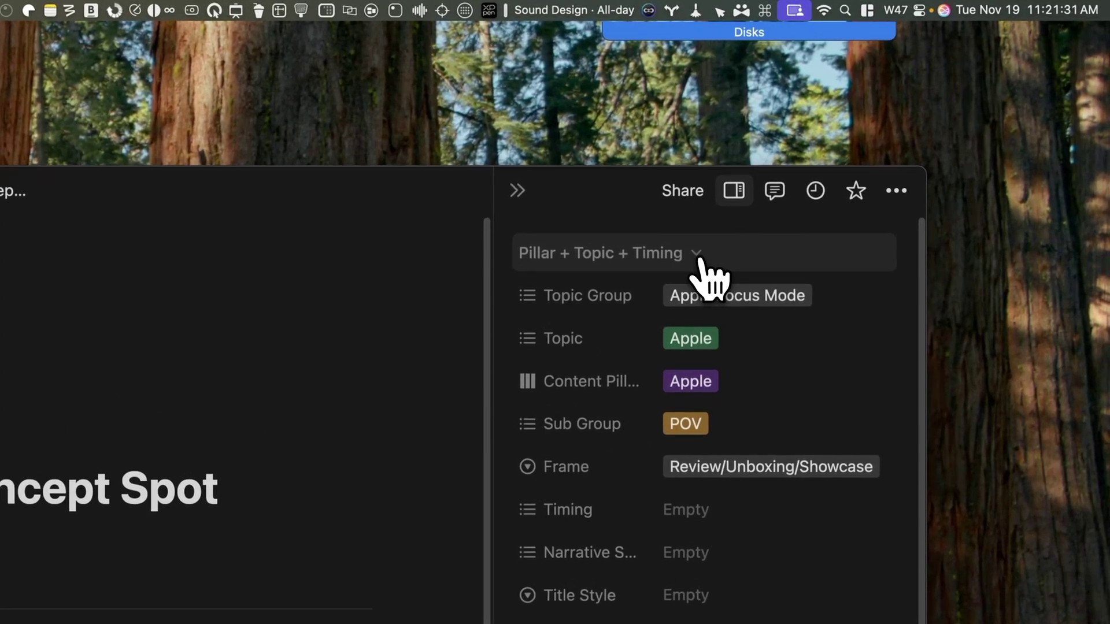
click(698, 259)
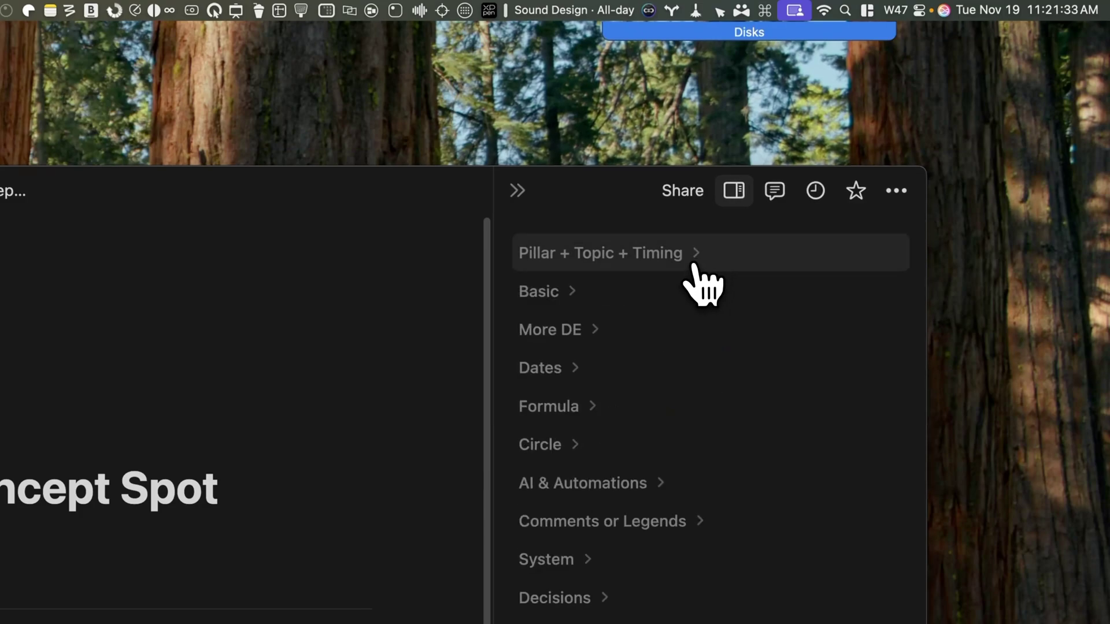
click(581, 367)
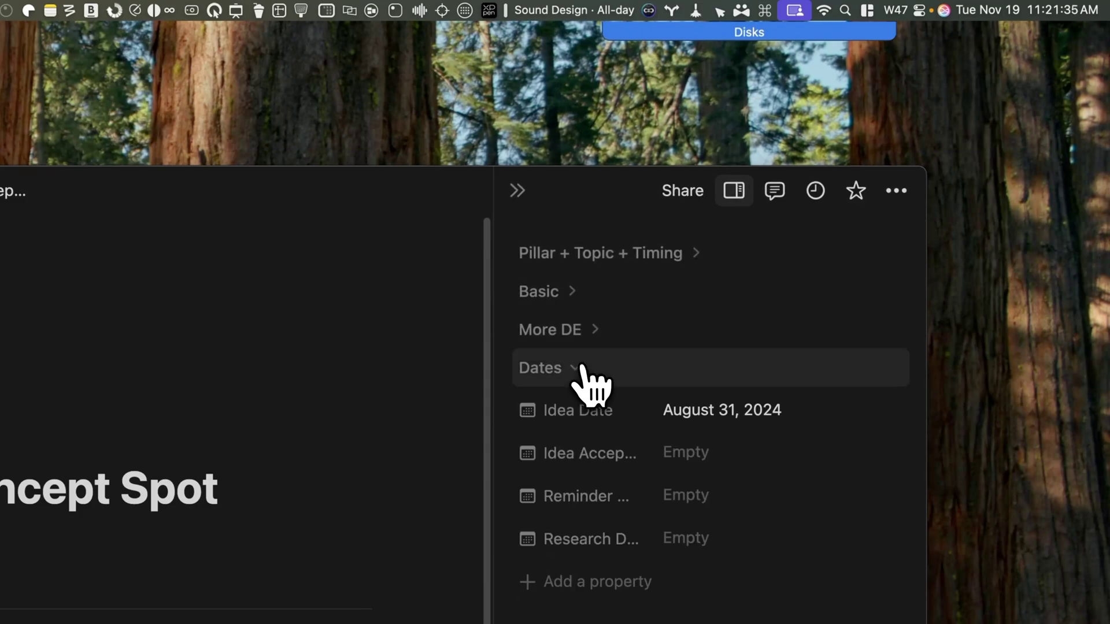
click(584, 370)
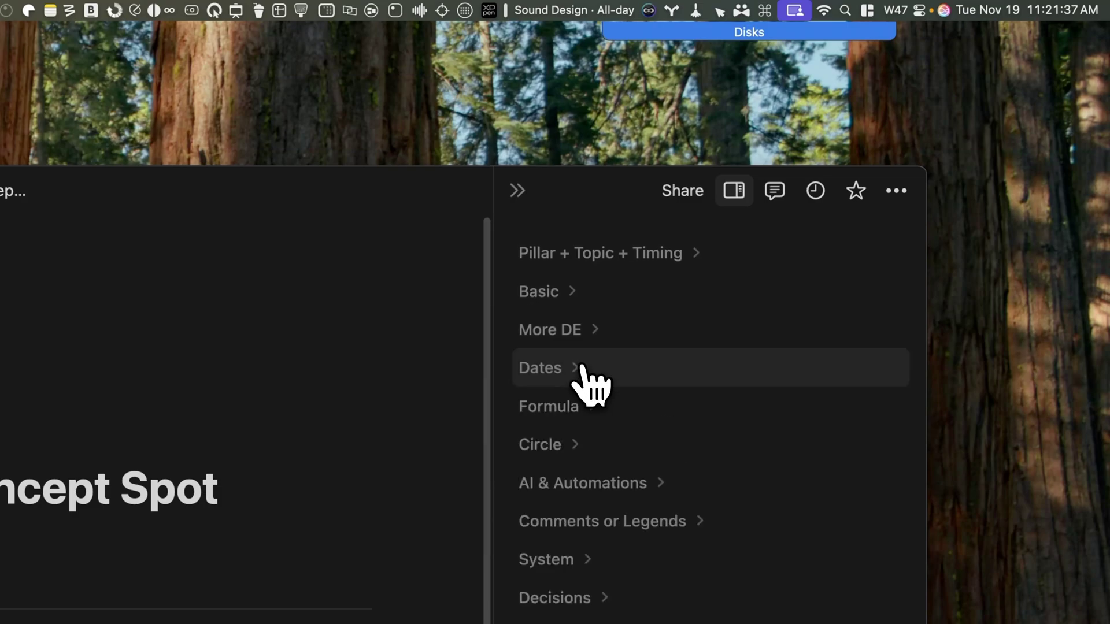
click(734, 192)
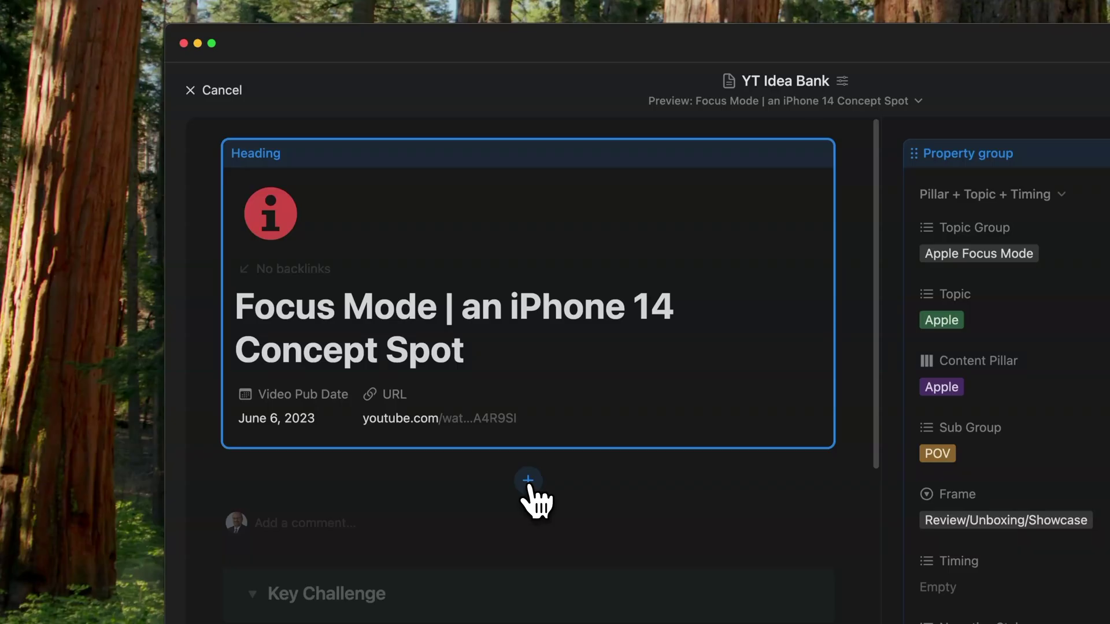
Add the Date Graph property to the layout below the heading and apply it to all pages.
click(528, 481)
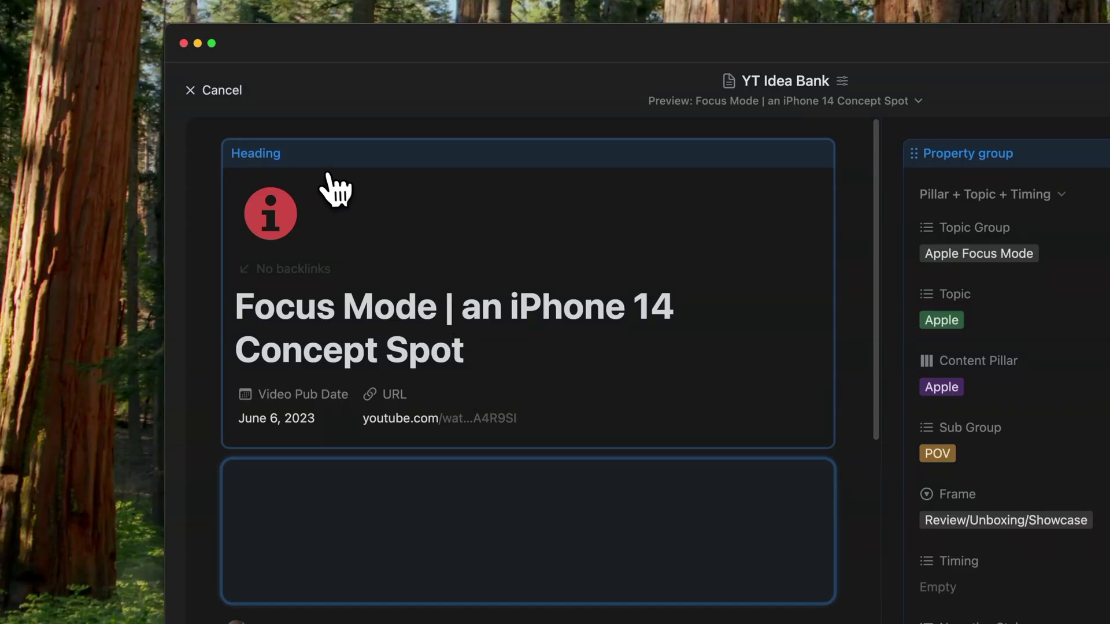
click(217, 92)
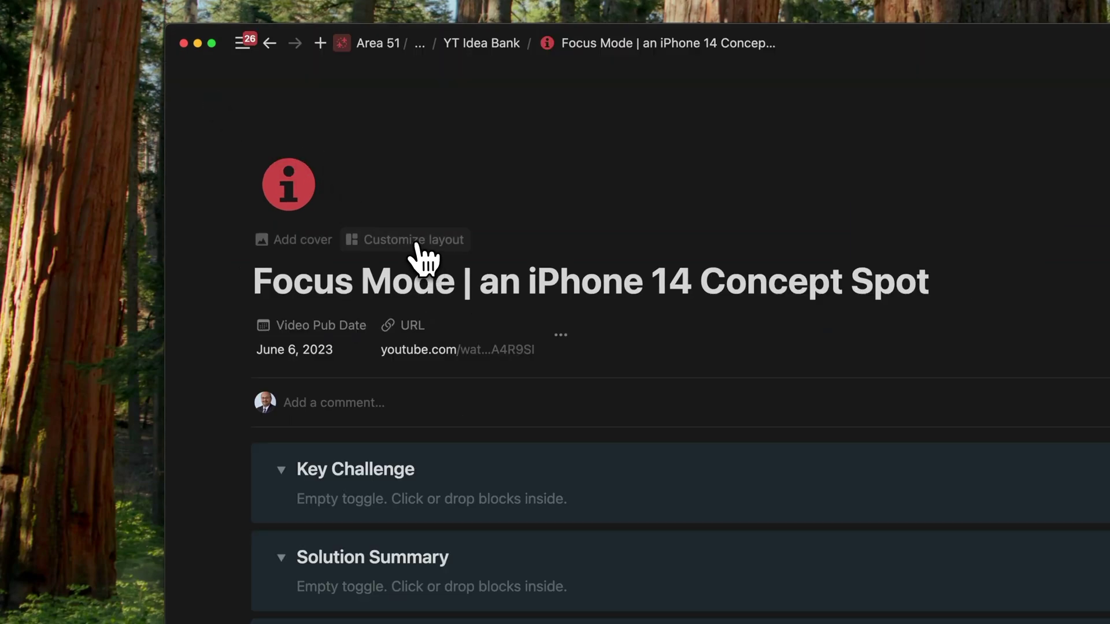
click(415, 252)
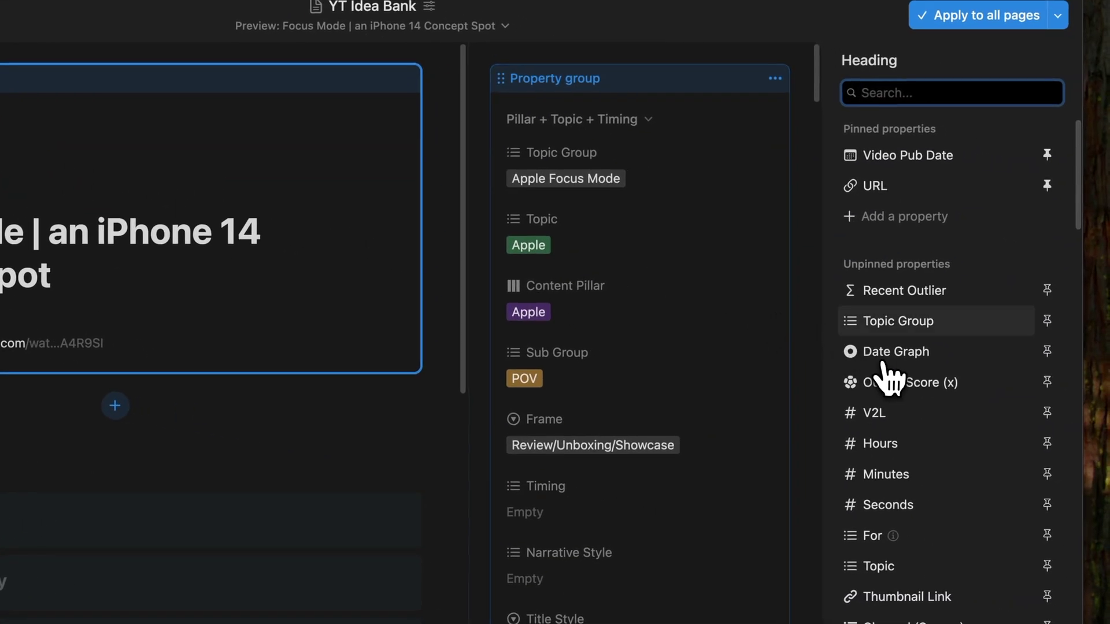
click(896, 351)
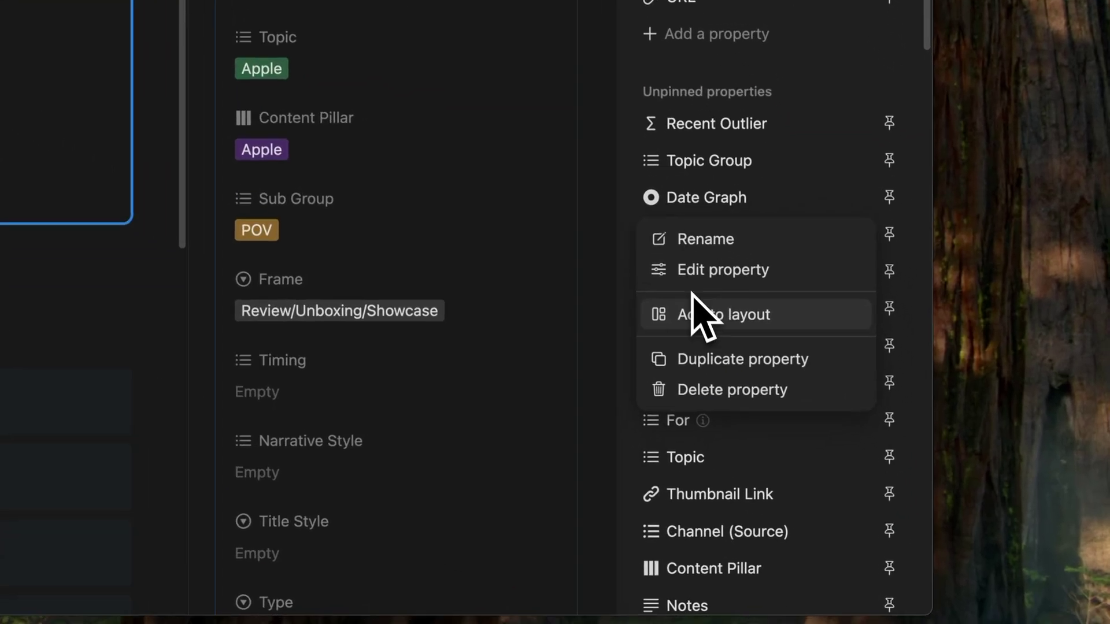
click(693, 309)
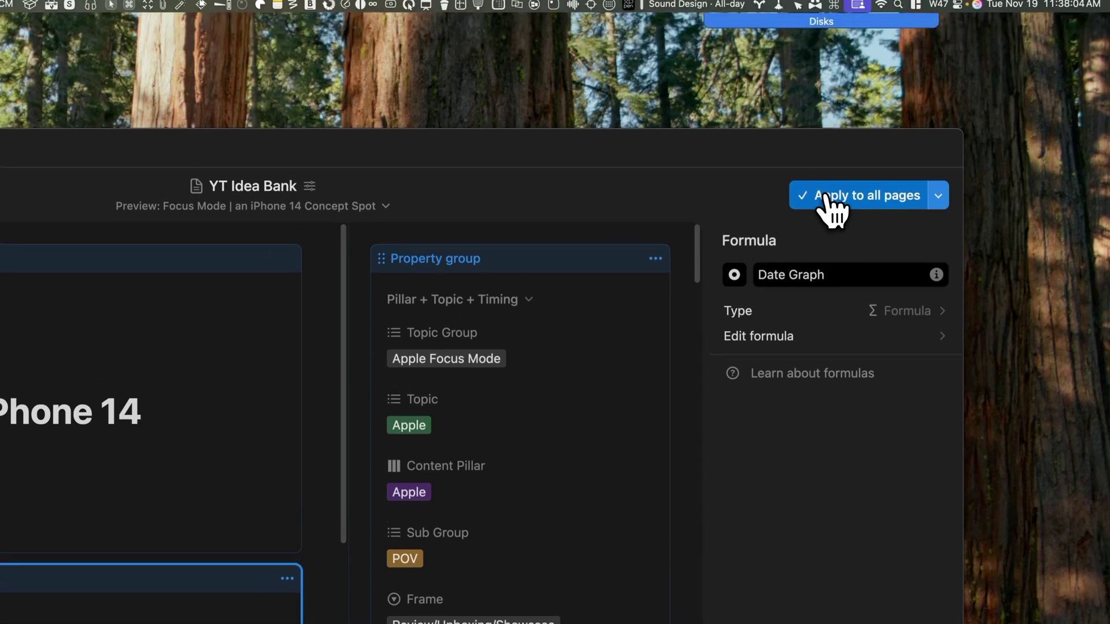
click(828, 136)
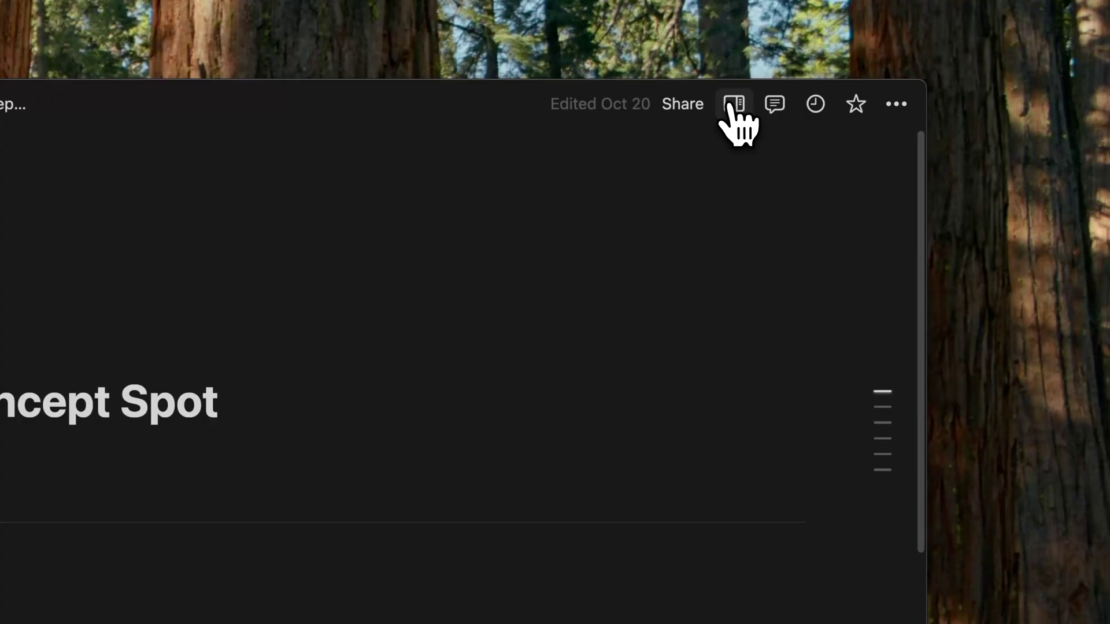
Open the side details panel, expand System, and inspect Created time's Property visibility options.
click(732, 107)
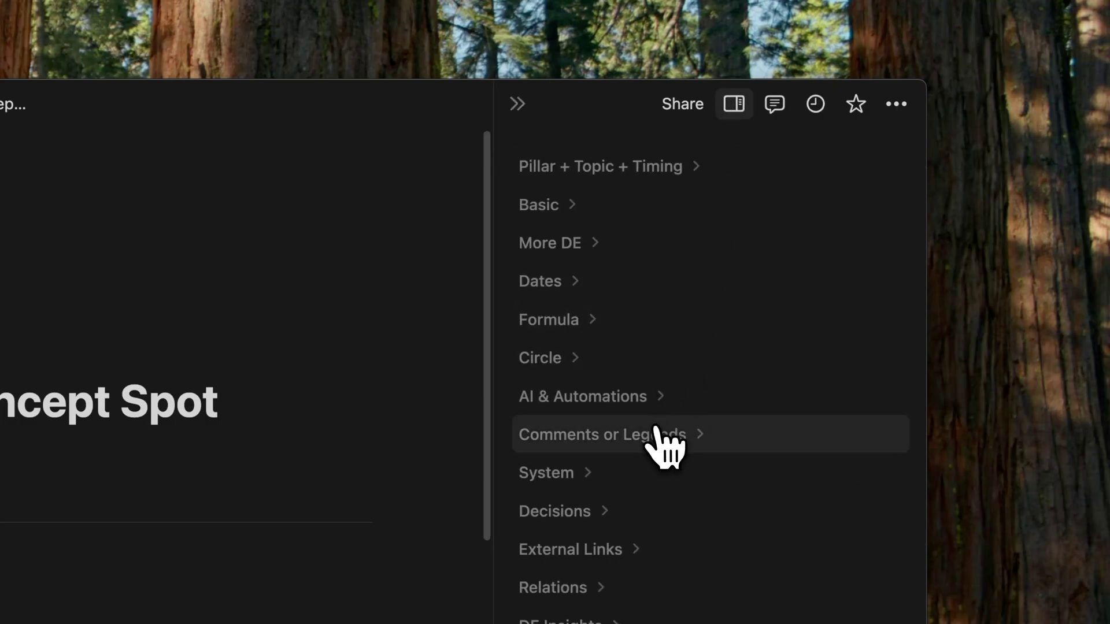
click(600, 473)
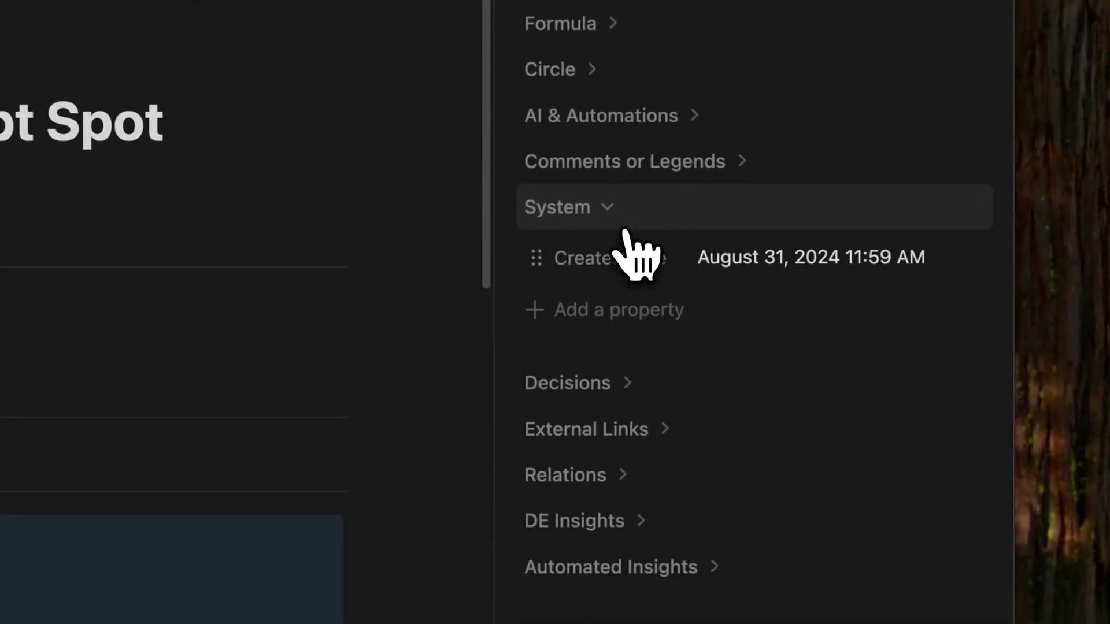
click(624, 265)
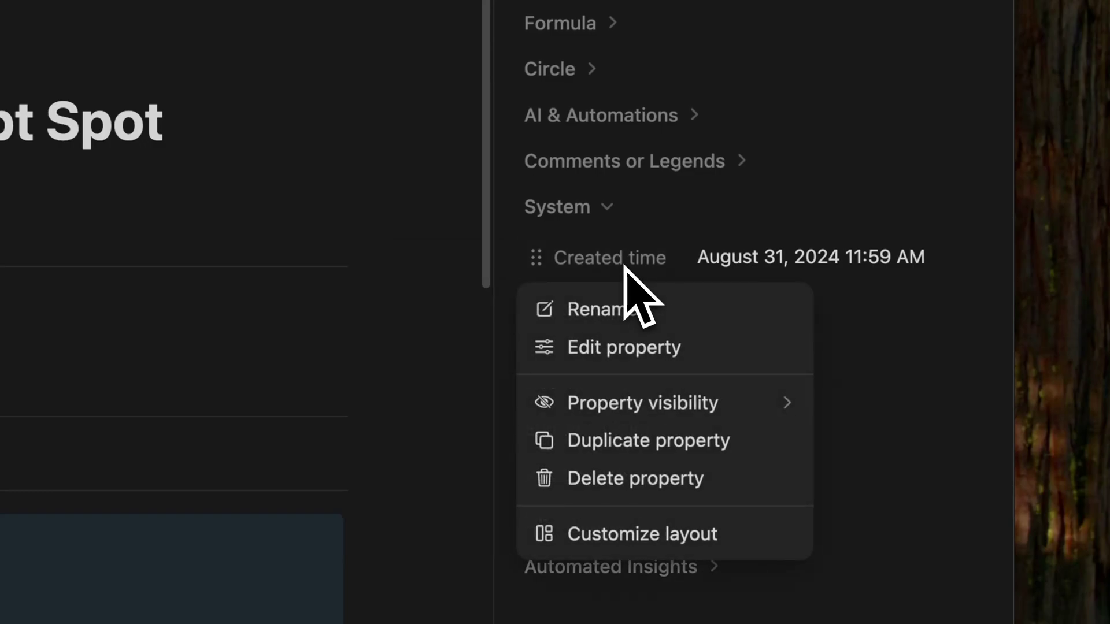
mouse_move(621, 384)
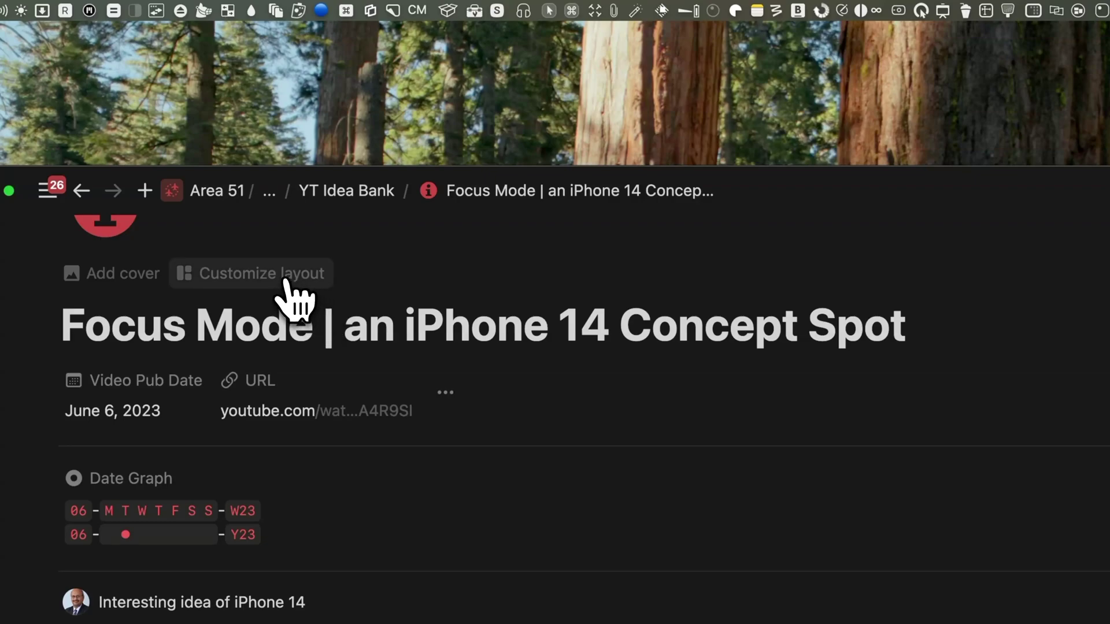
Switch Inline comments to Minimal in the layout's page settings and apply to all pages.
click(284, 281)
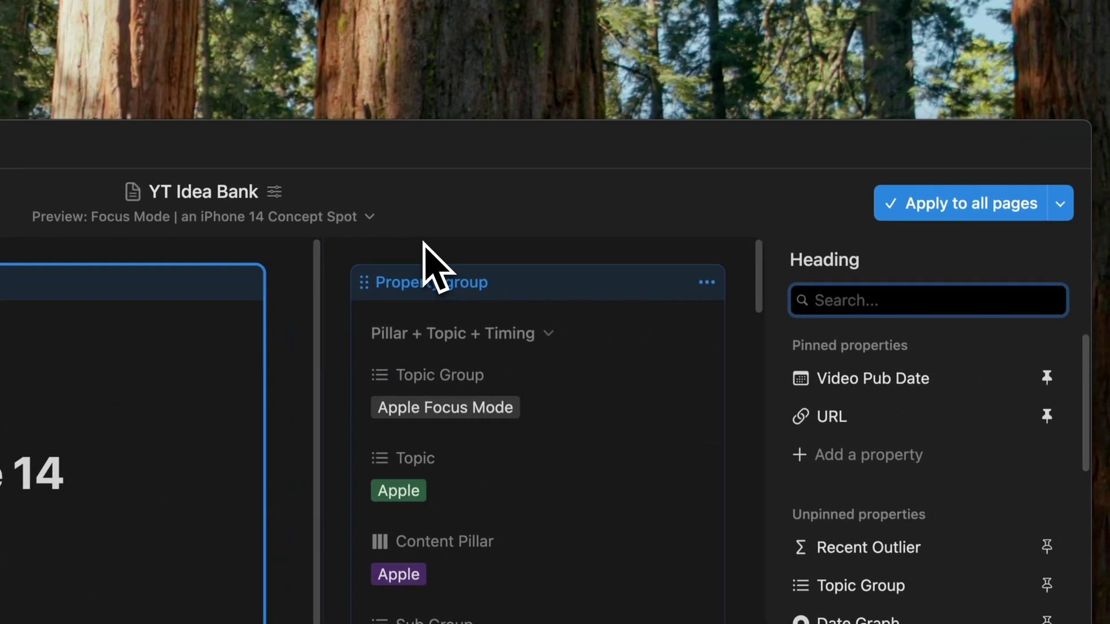
click(416, 242)
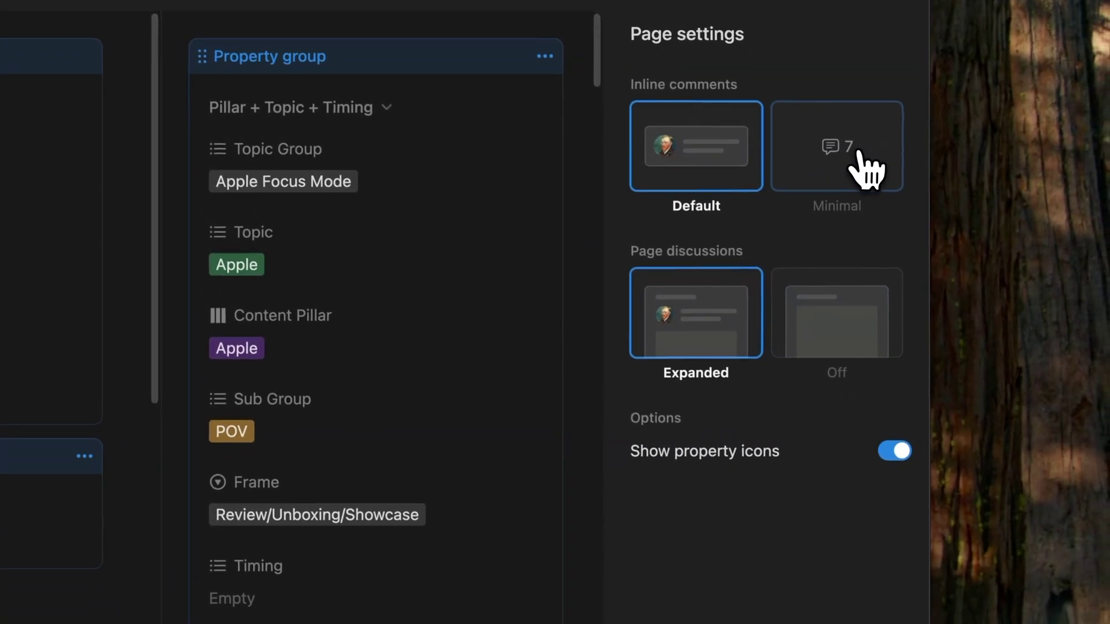
click(991, 382)
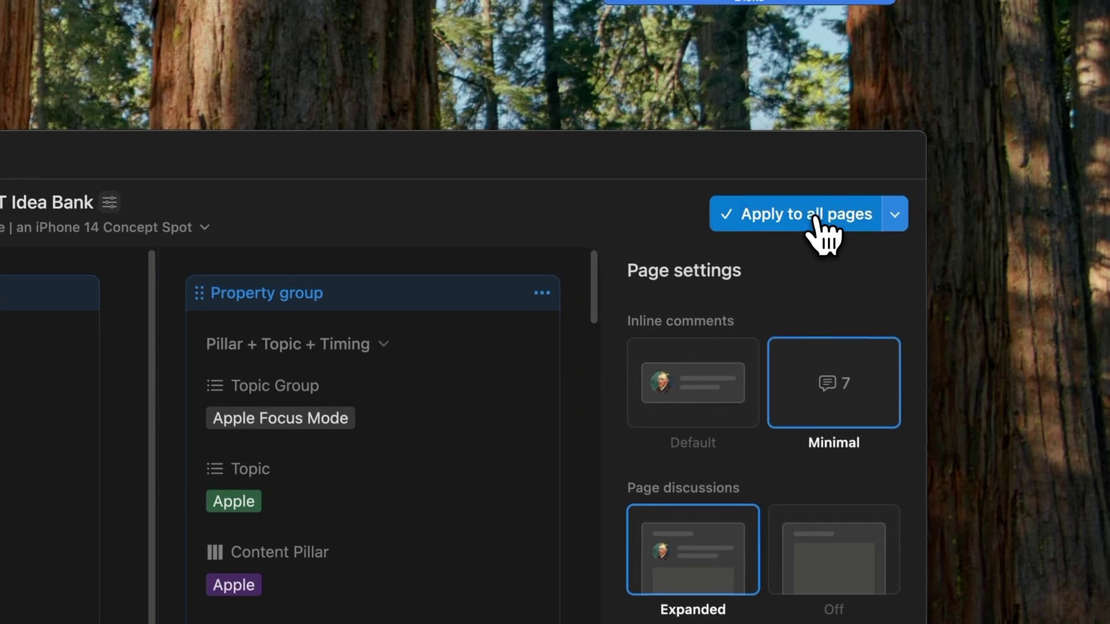
click(815, 218)
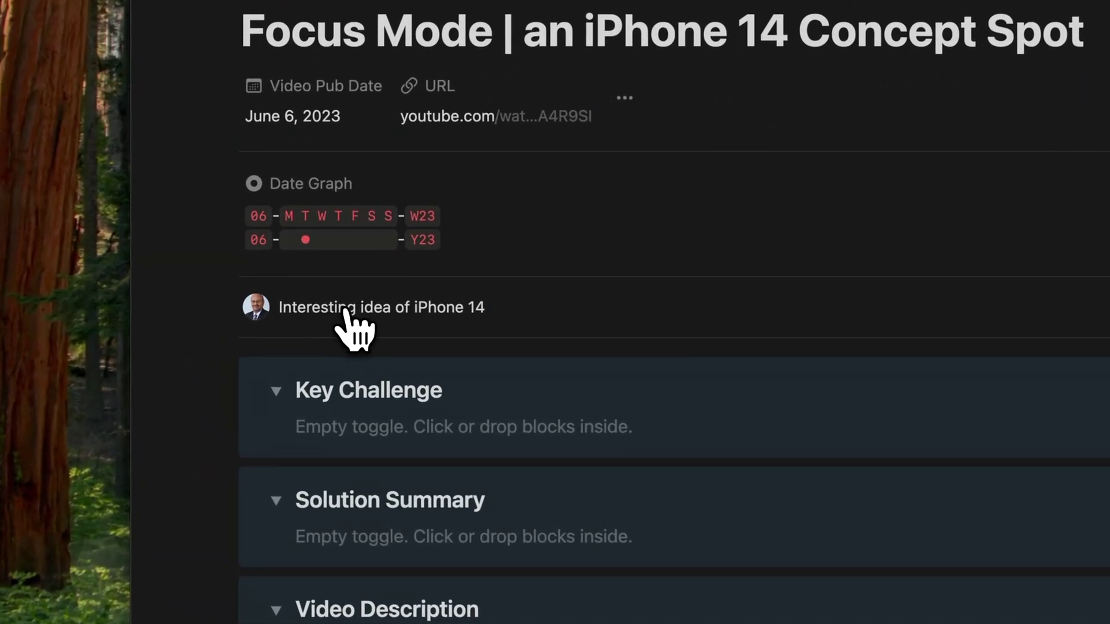
Open the comment discussion on a line in the Highlighted Comments list.
scroll(351, 313, down, 15)
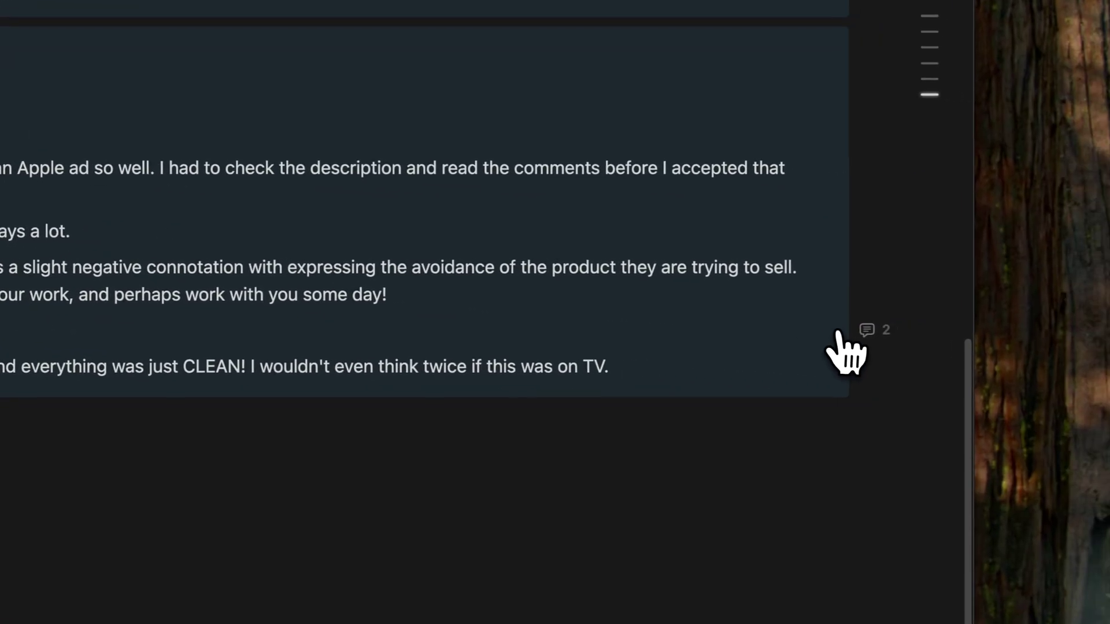
click(825, 328)
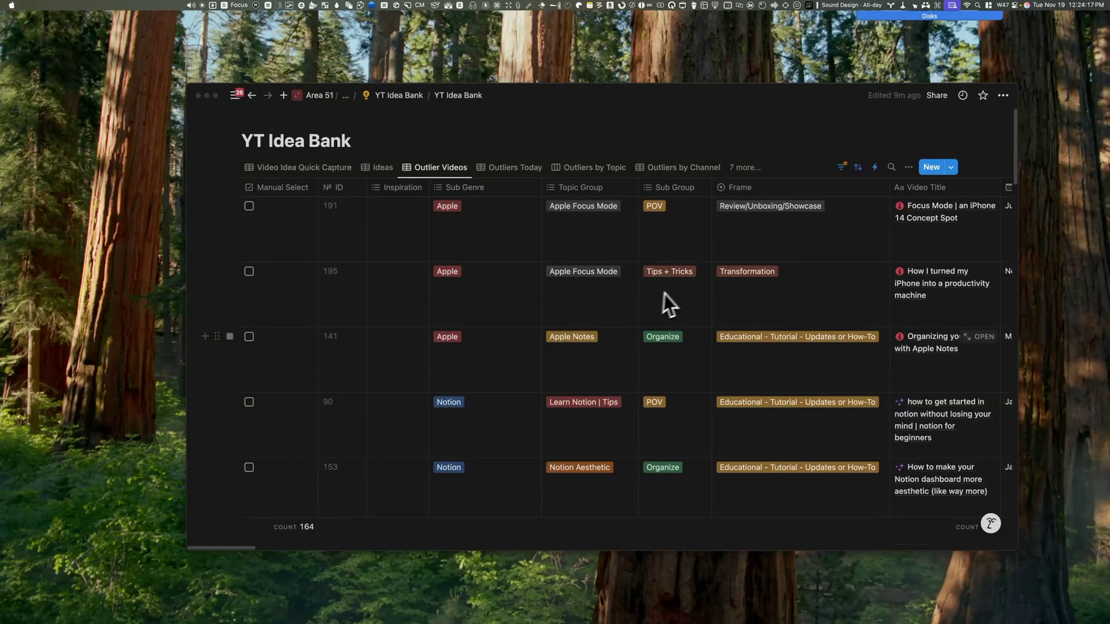
Edit the YT Idea Bank New page template and expand it to a full page.
click(949, 165)
click(879, 349)
click(665, 347)
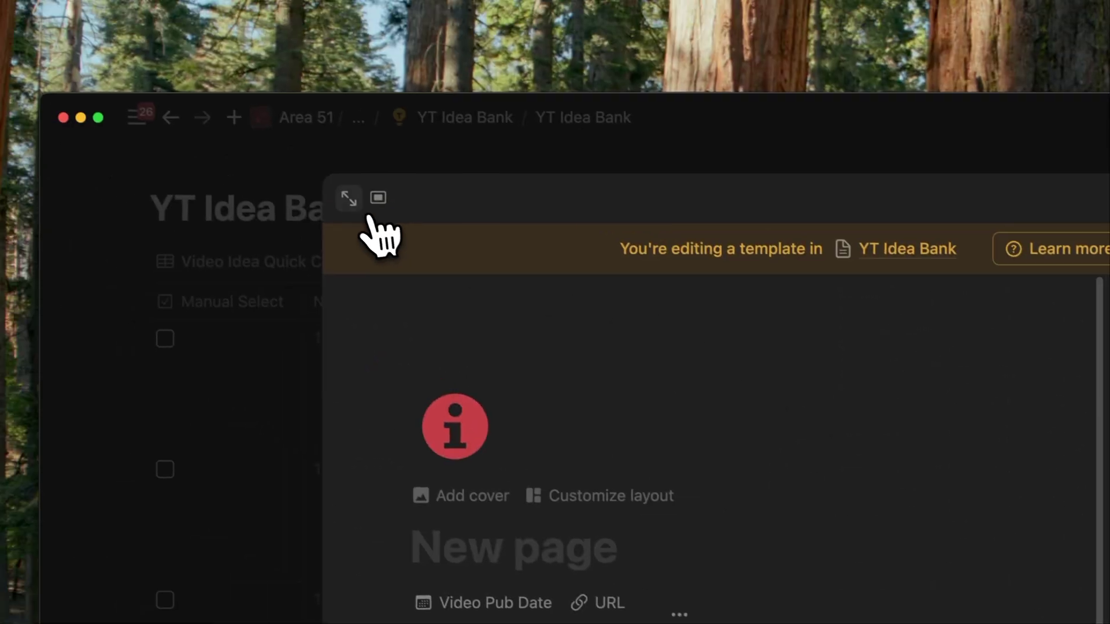
click(372, 198)
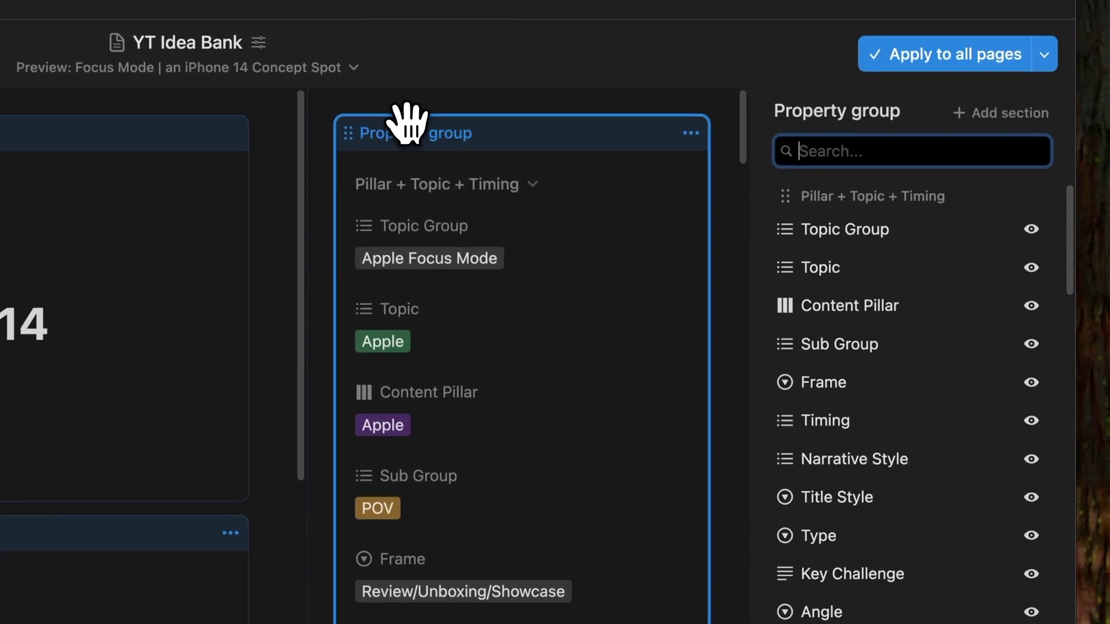
click(408, 98)
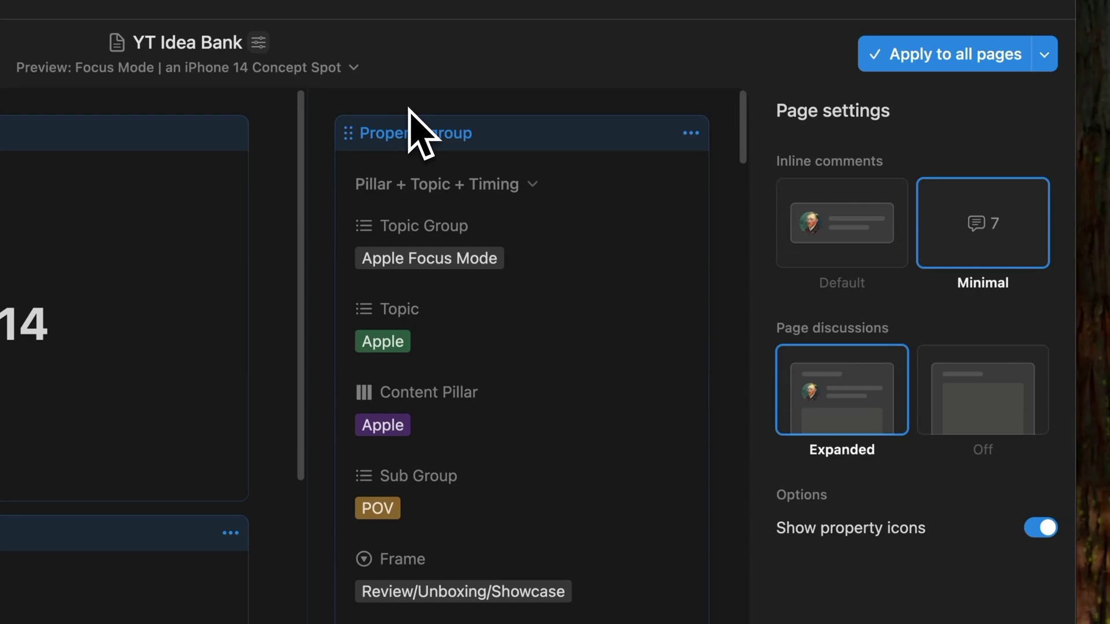
click(1040, 527)
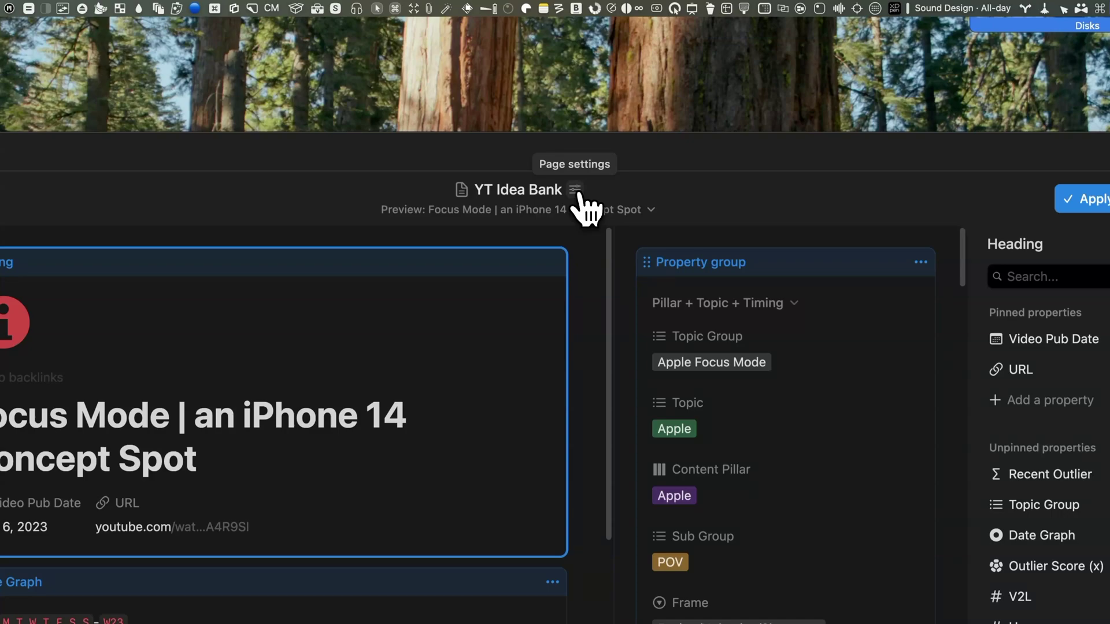
click(575, 190)
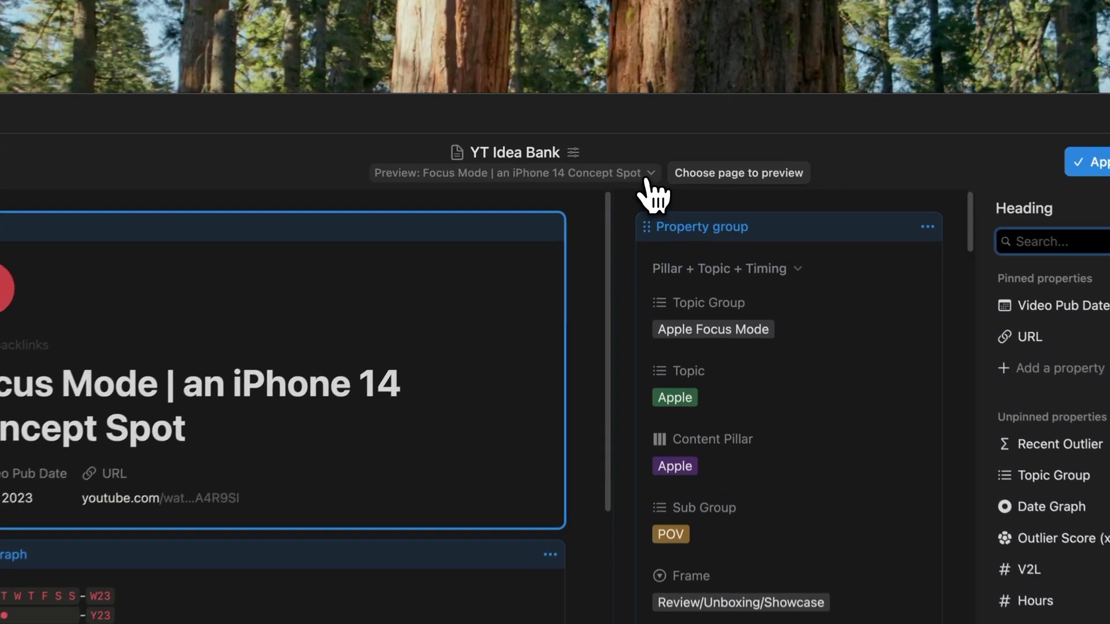
Switch the layout preview to the 'Own a mac & iPhone? 12 Tricks You NEED to Try!' page.
click(655, 132)
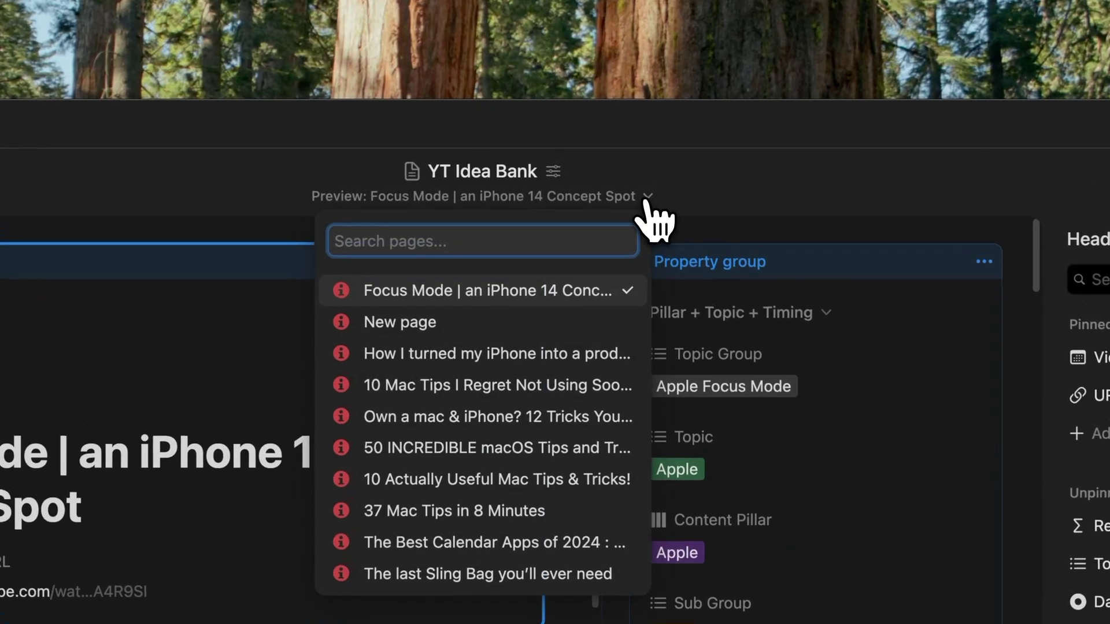
click(469, 428)
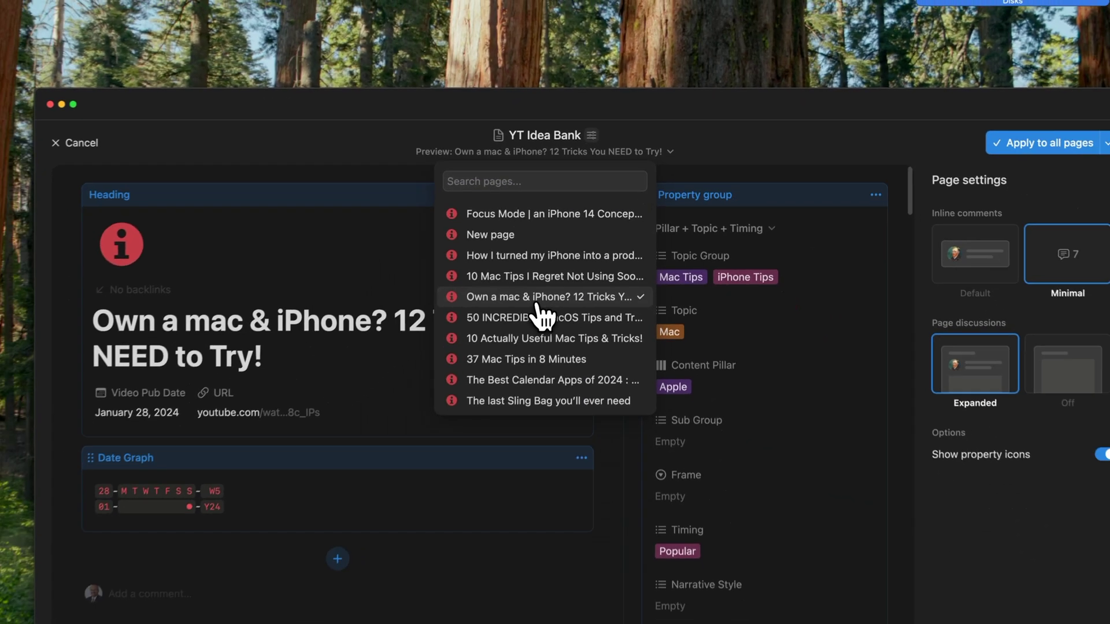